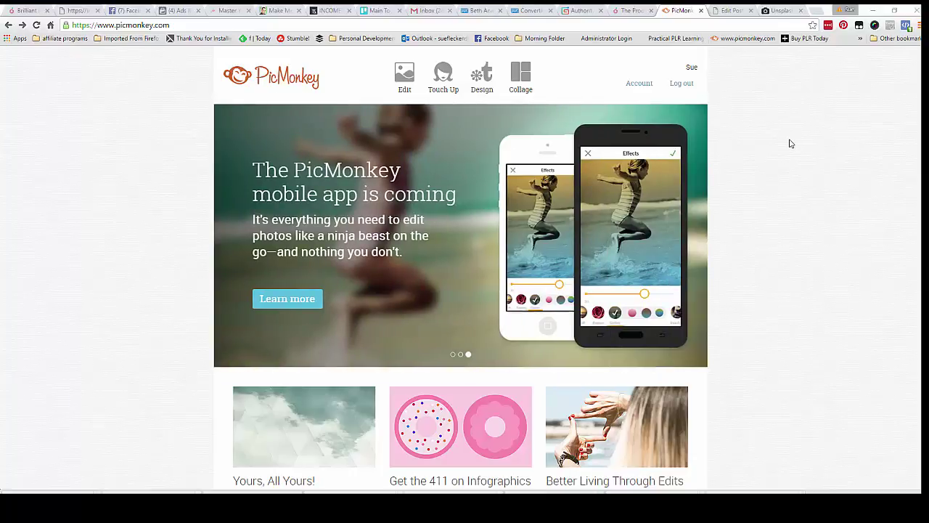
# Step: Switch to the Unsplash site and scroll through the photo page
pyautogui.click(783, 13)
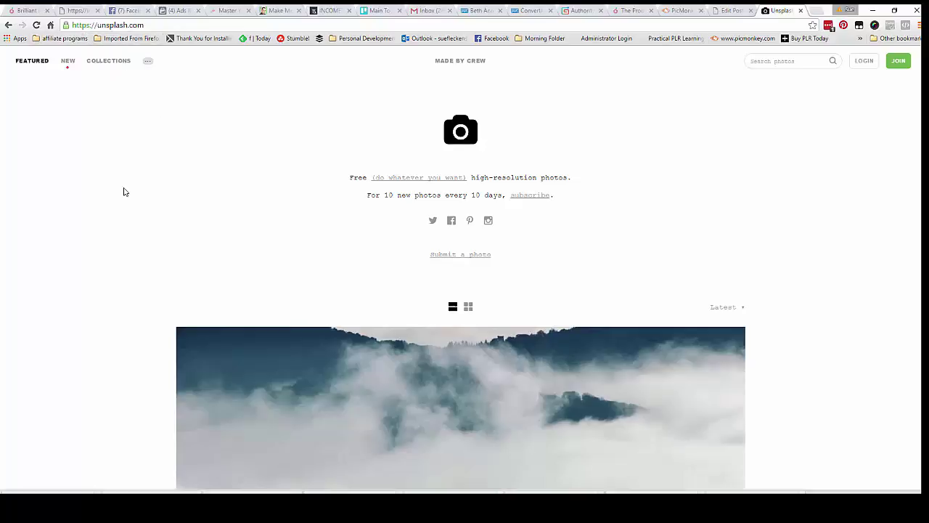
pyautogui.scroll(-5, 118, 193)
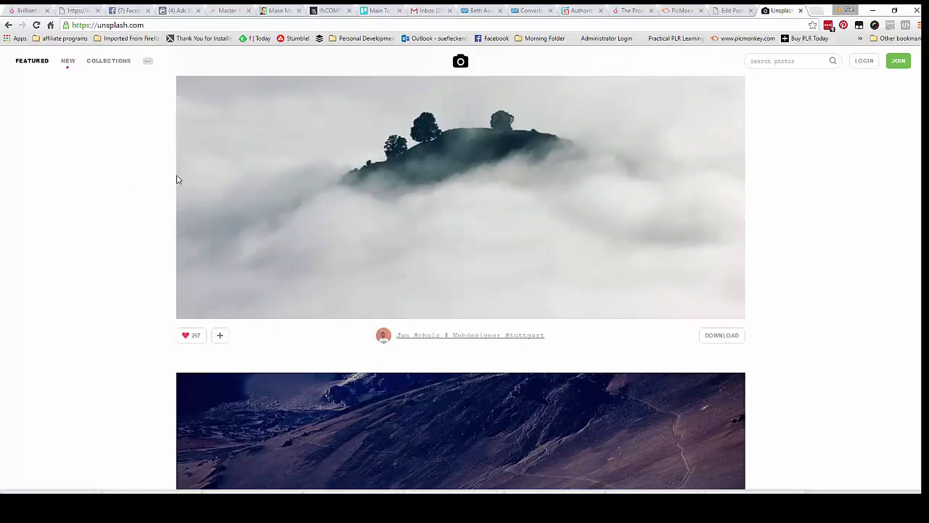
pyautogui.scroll(-3, 315, 147)
pyautogui.scroll(-12, 316, 147)
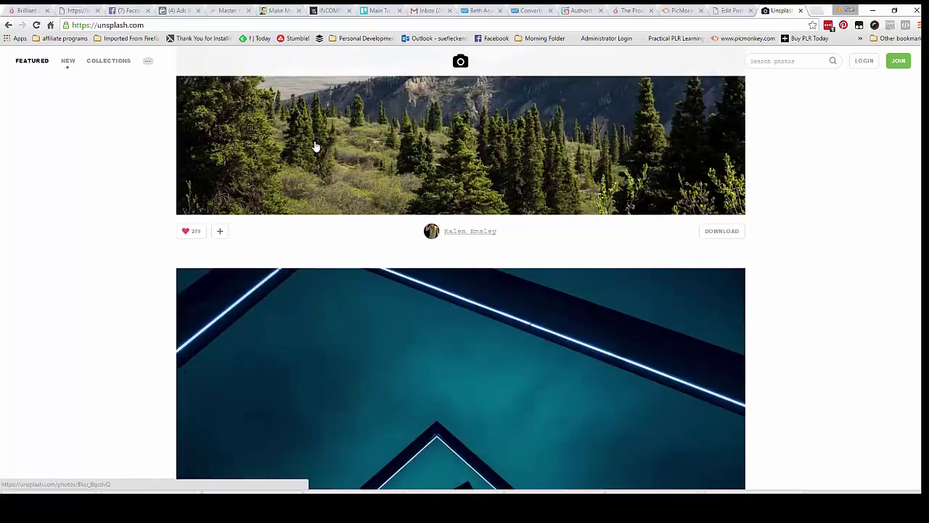
pyautogui.scroll(-15, 316, 147)
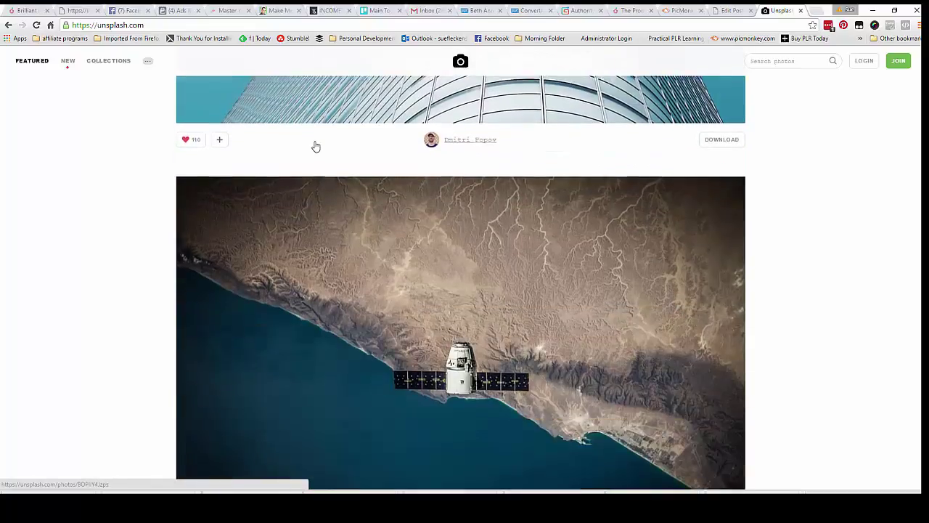
pyautogui.scroll(-3, 314, 145)
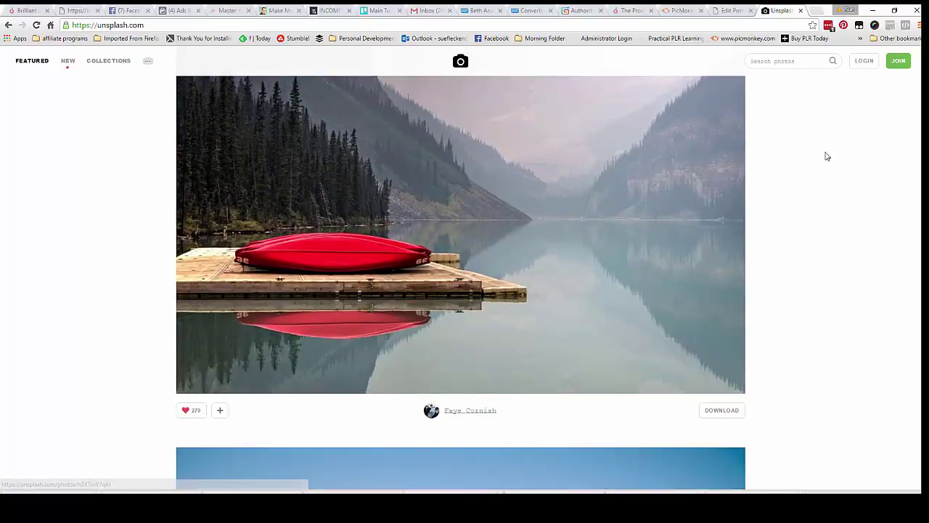
# Step: Back in PicMonkey, open the downloaded ocean-cliff photo from the computer for editing
pyautogui.click(681, 10)
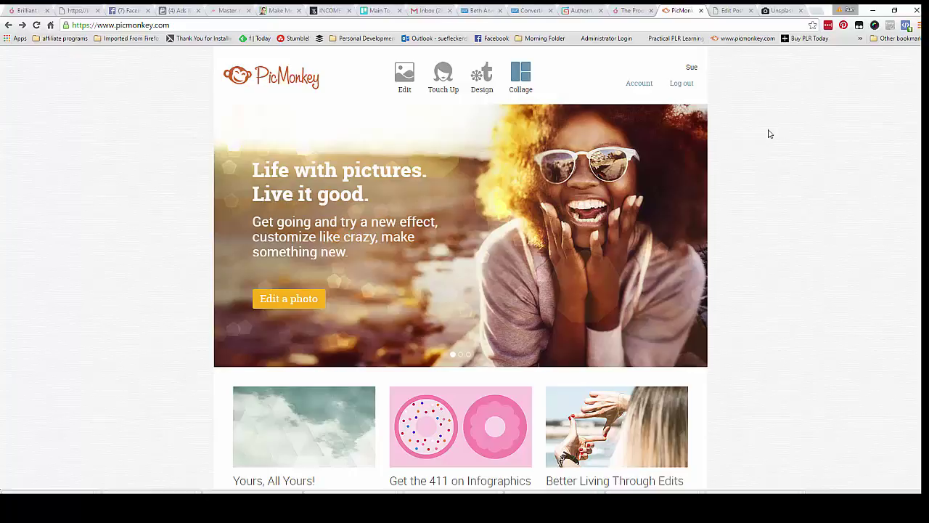
pyautogui.click(404, 76)
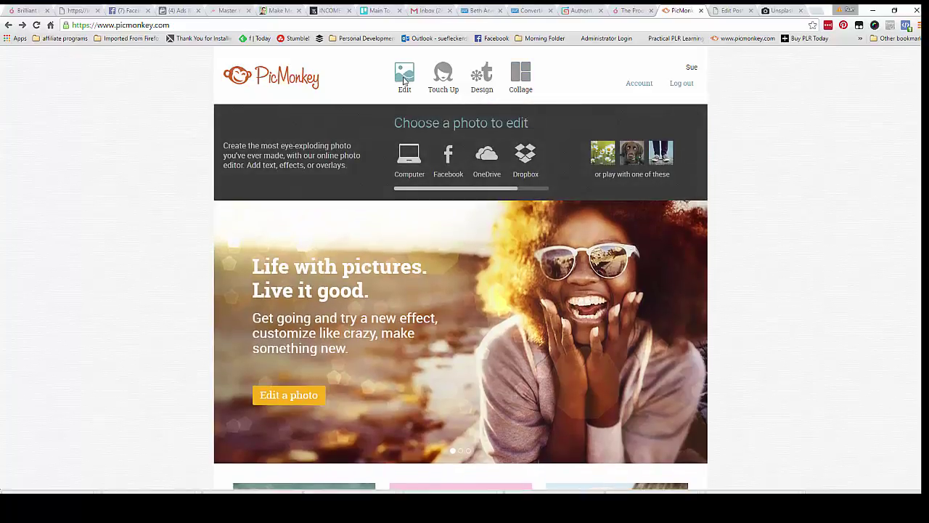
pyautogui.click(411, 159)
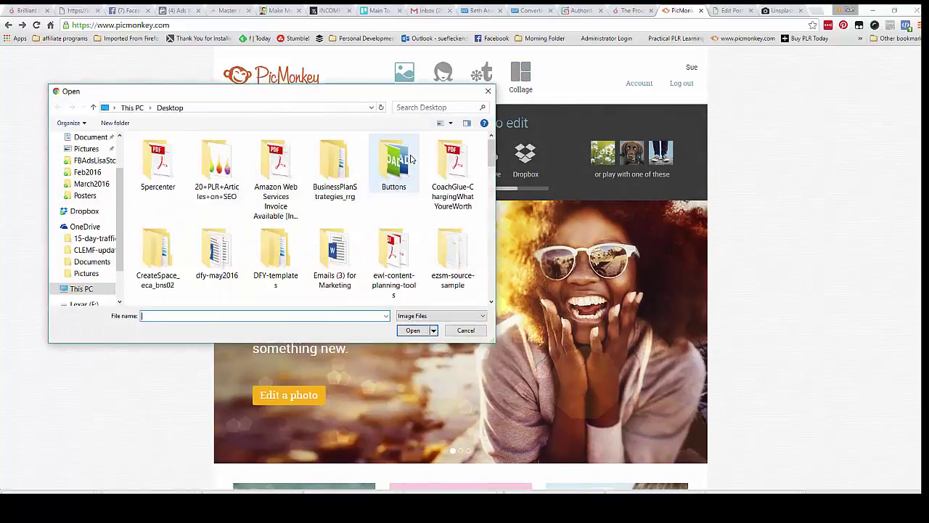
pyautogui.moveTo(487, 172); pyautogui.dragTo(486, 255)
pyautogui.click(339, 240)
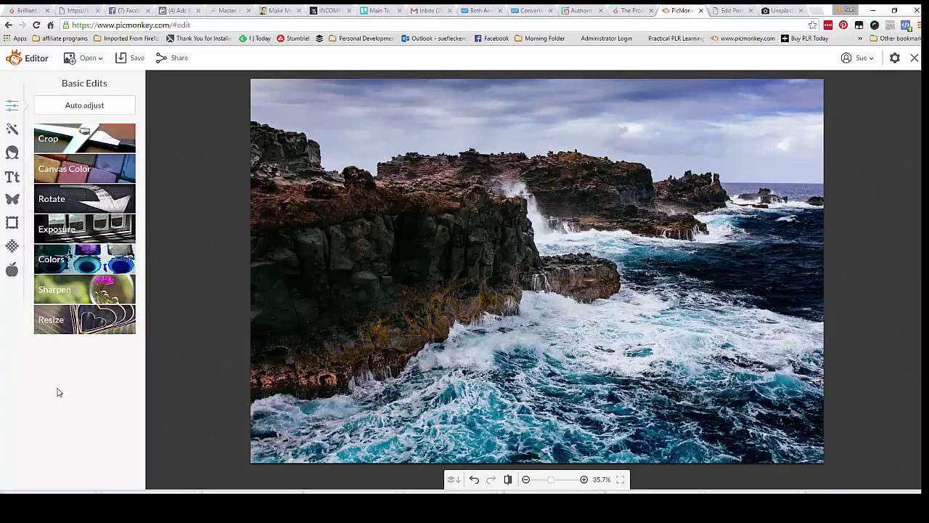
# Step: Resize the photo from 3318 × 2212 to 800 × 533 with proportions kept
pyautogui.click(59, 324)
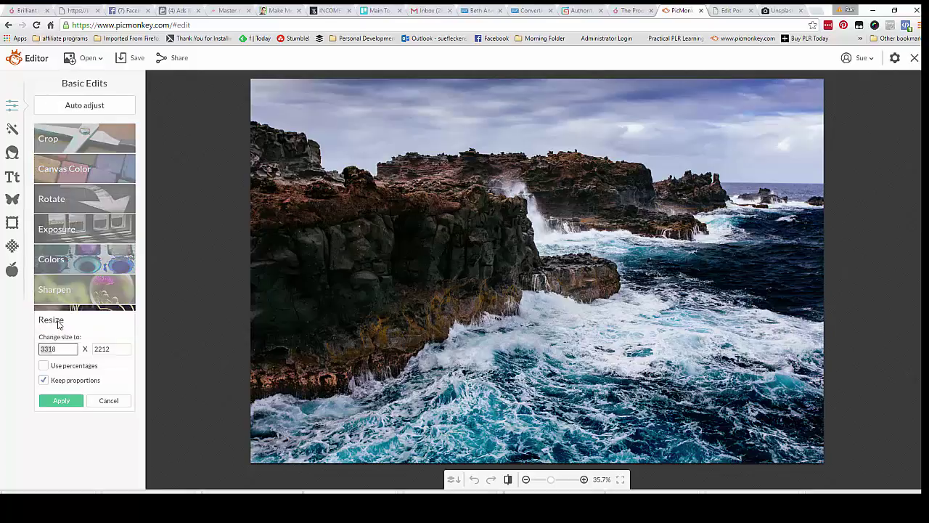
pyautogui.moveTo(60, 349); pyautogui.dragTo(38, 349)
pyautogui.write('800')
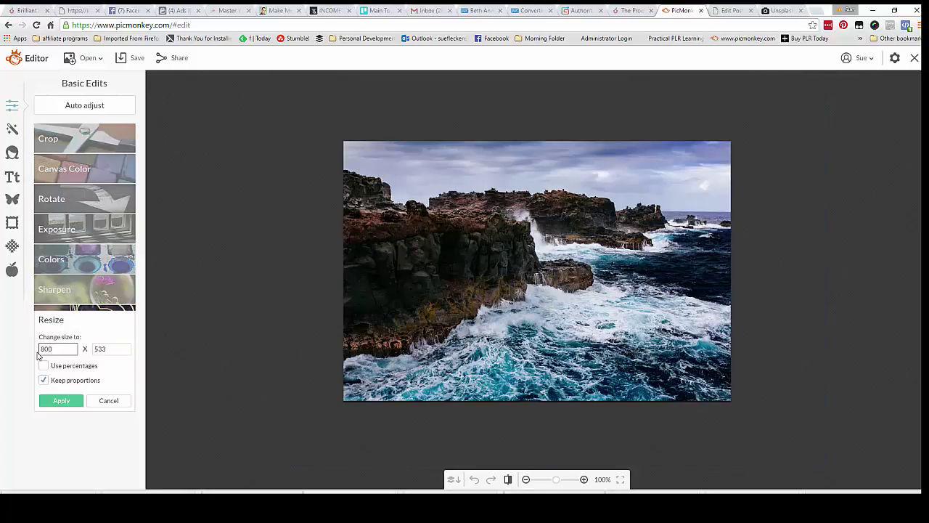
pyautogui.click(65, 400)
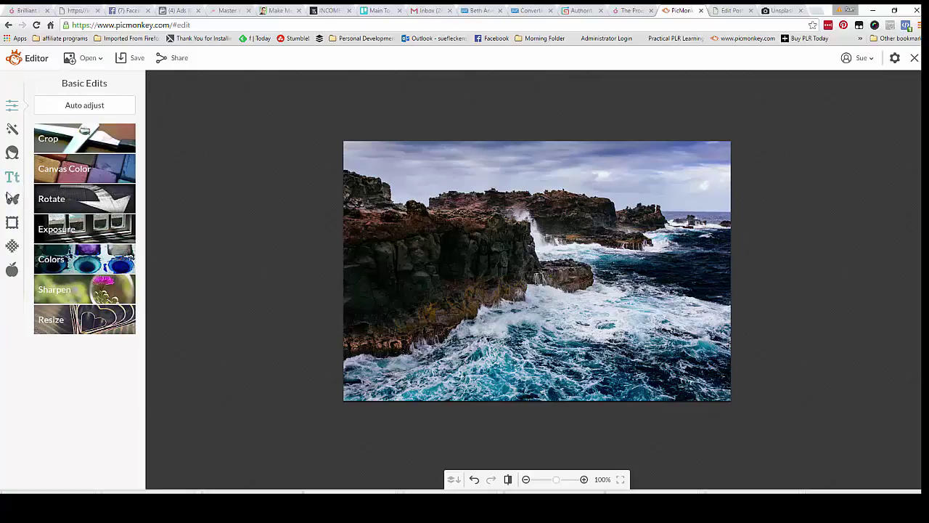
# Step: Open the Text tools and pick Shadows Into Light Two from the font list
pyautogui.click(11, 177)
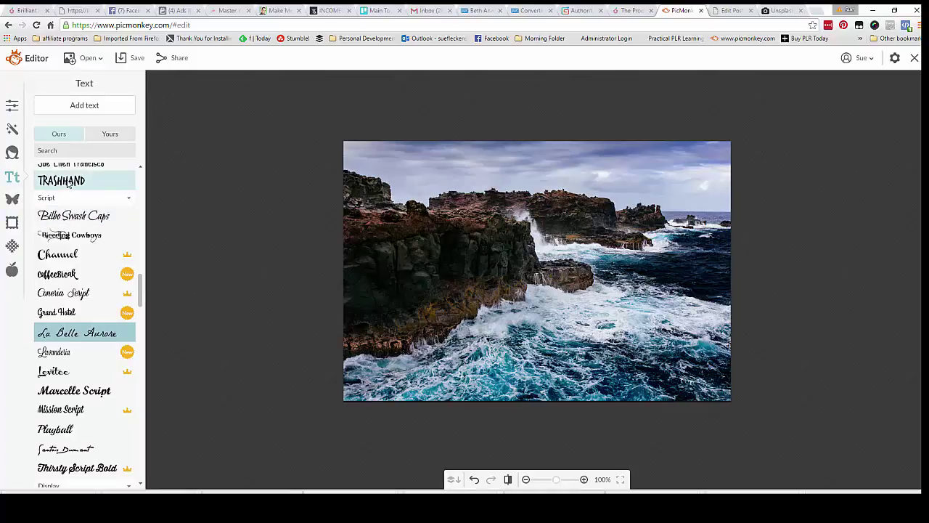
pyautogui.scroll(-2, 77, 436)
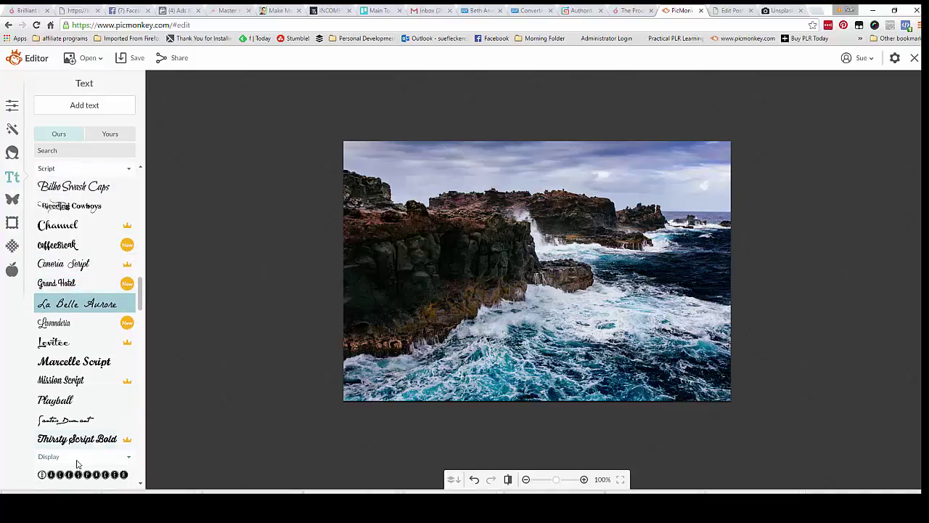
pyautogui.scroll(3, 71, 436)
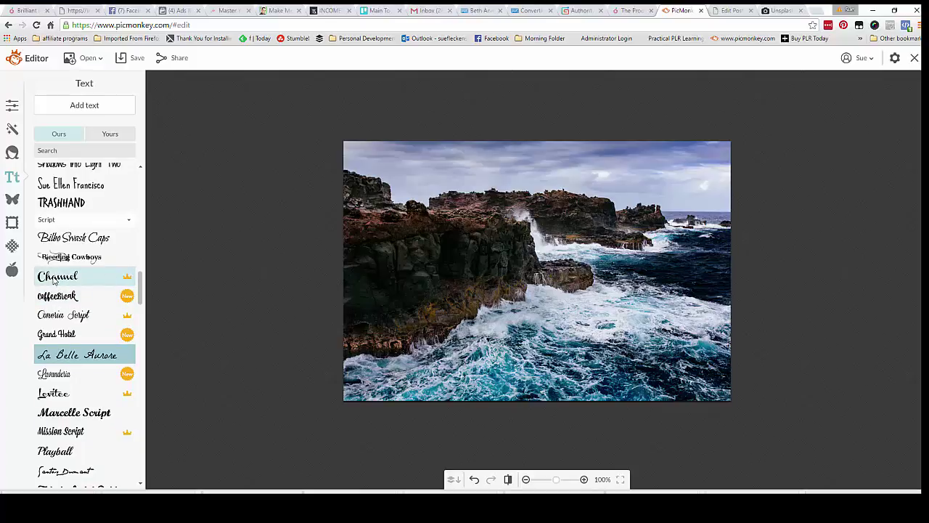
pyautogui.scroll(1, 65, 292)
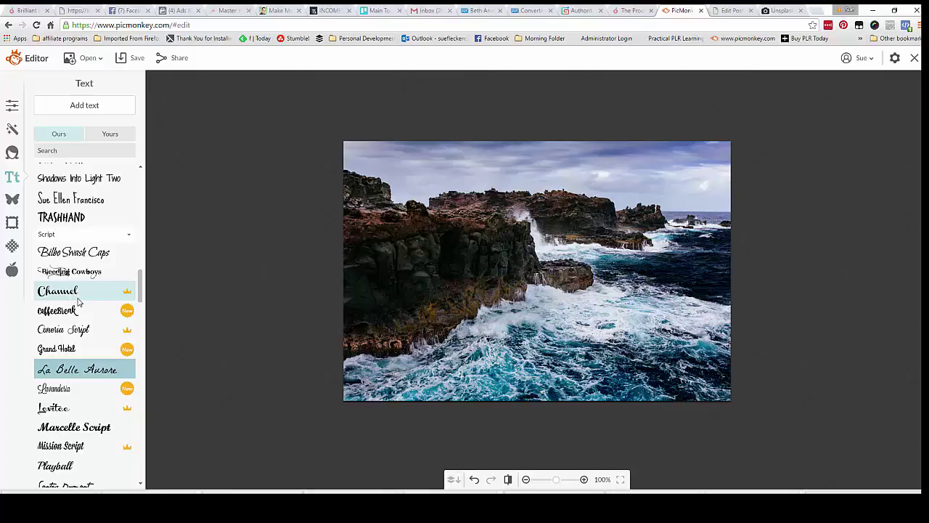
pyautogui.scroll(1, 78, 298)
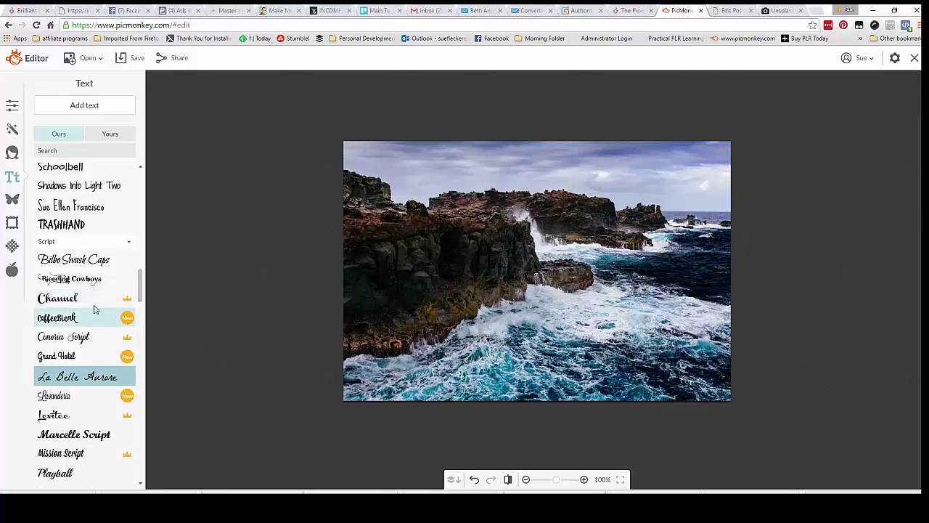
pyautogui.scroll(1, 91, 312)
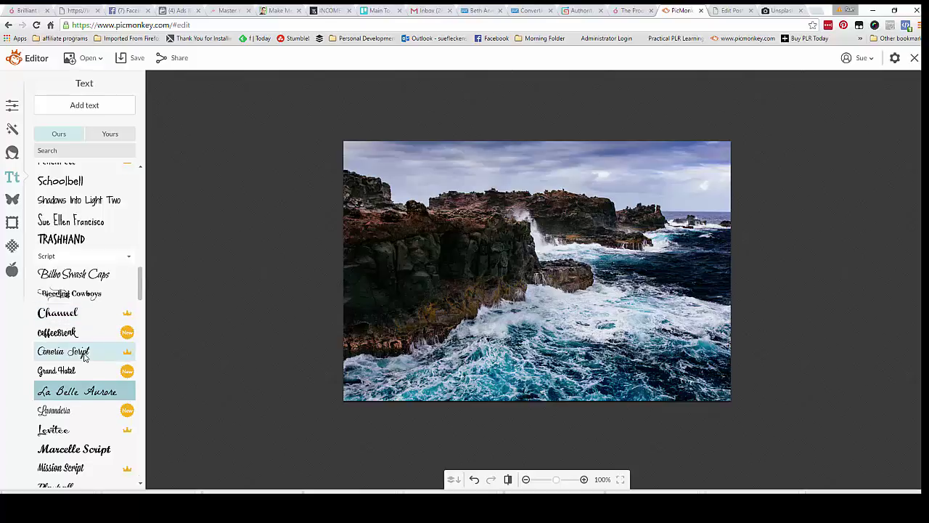
pyautogui.scroll(2, 84, 356)
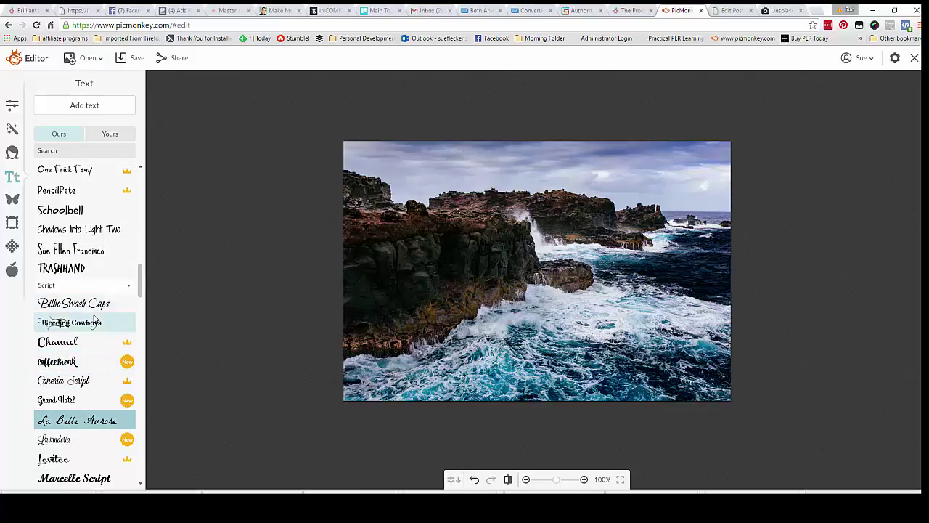
pyautogui.scroll(1, 100, 279)
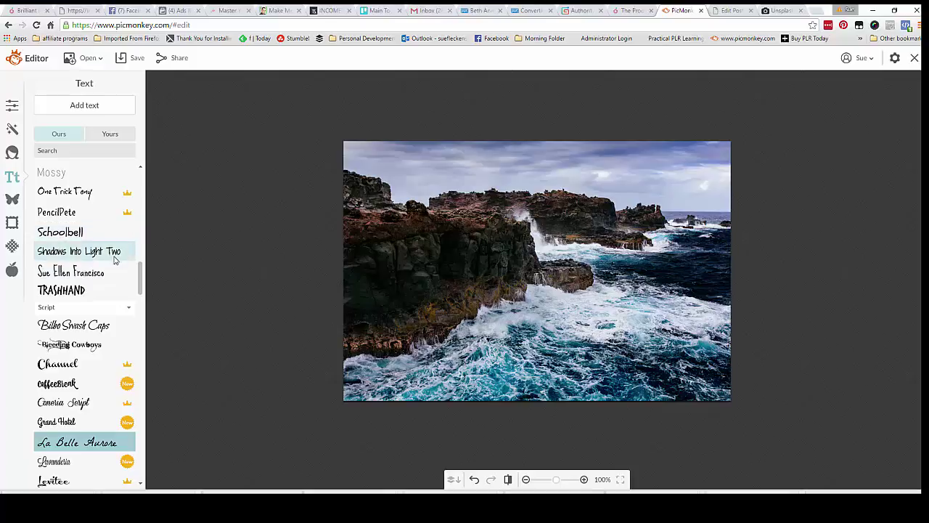
pyautogui.click(114, 260)
pyautogui.scroll(1, 98, 253)
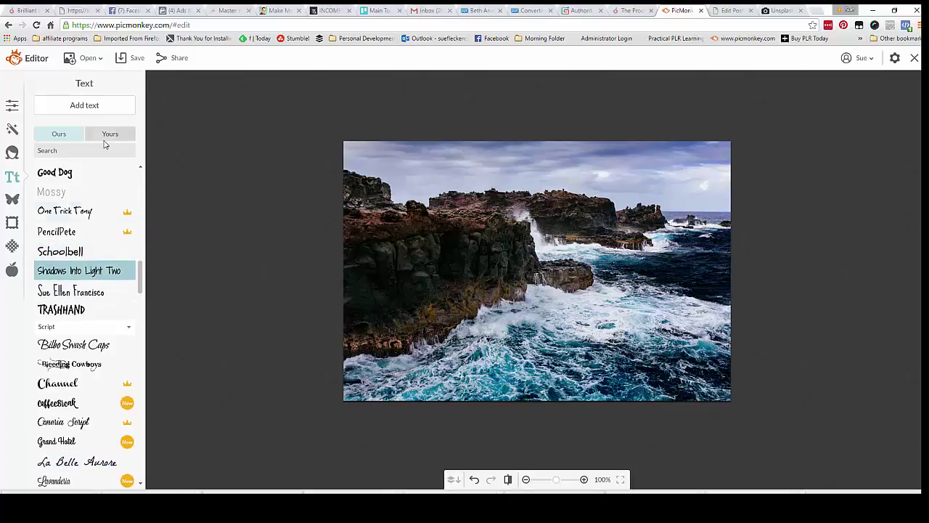
# Step: Add a text box over the waves reading 'Making time to relax will help you manage your stress levels!'
pyautogui.click(80, 108)
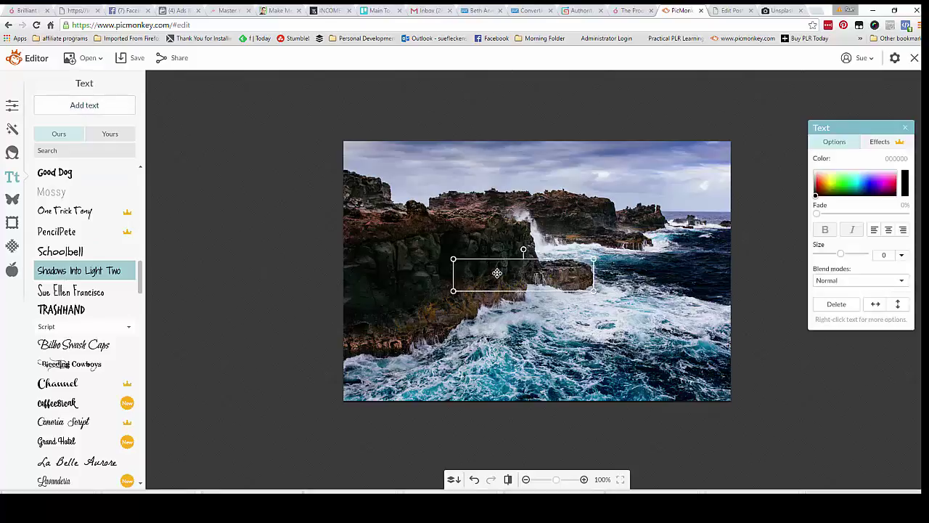
pyautogui.moveTo(495, 276); pyautogui.dragTo(524, 330)
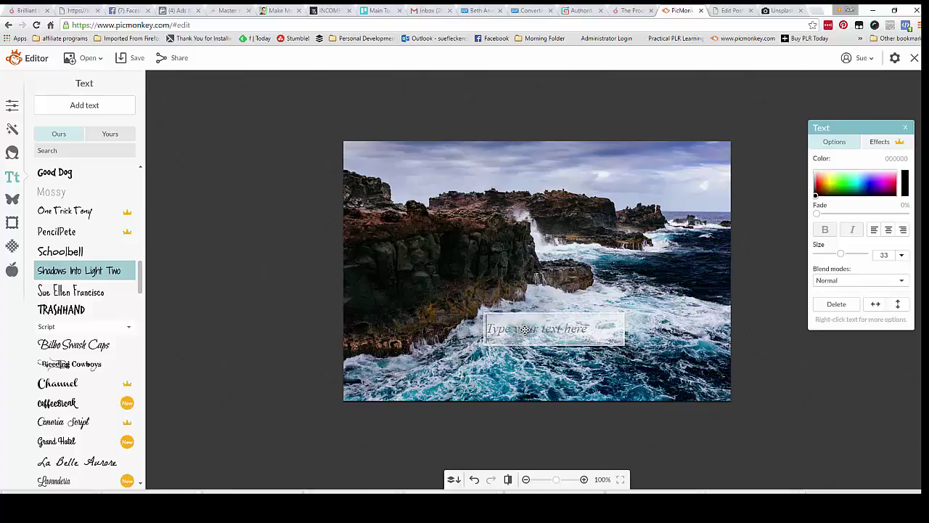
pyautogui.write('Making')
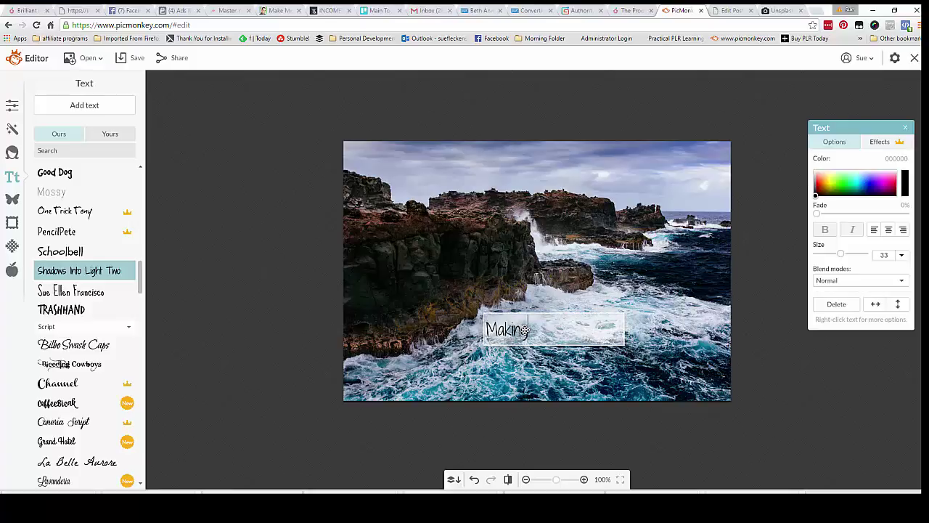
pyautogui.write(' time to rela')
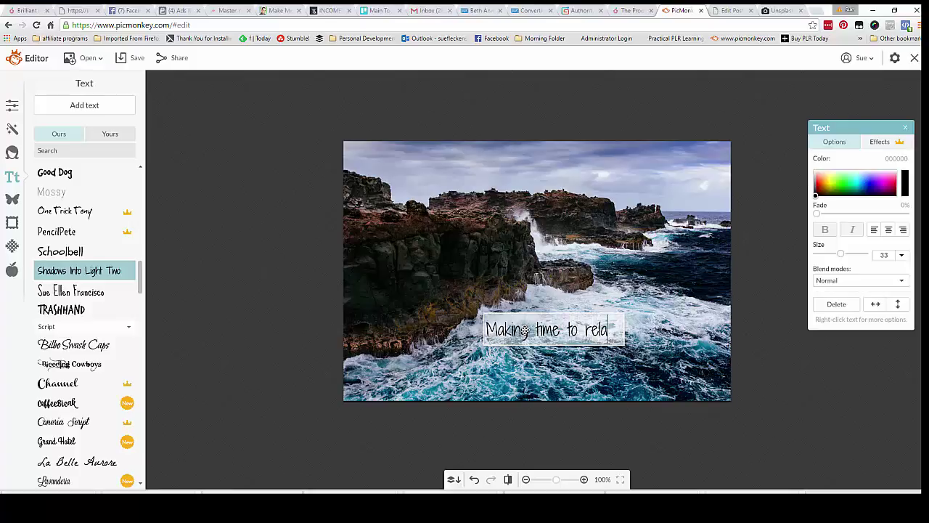
pyautogui.write('x will h')
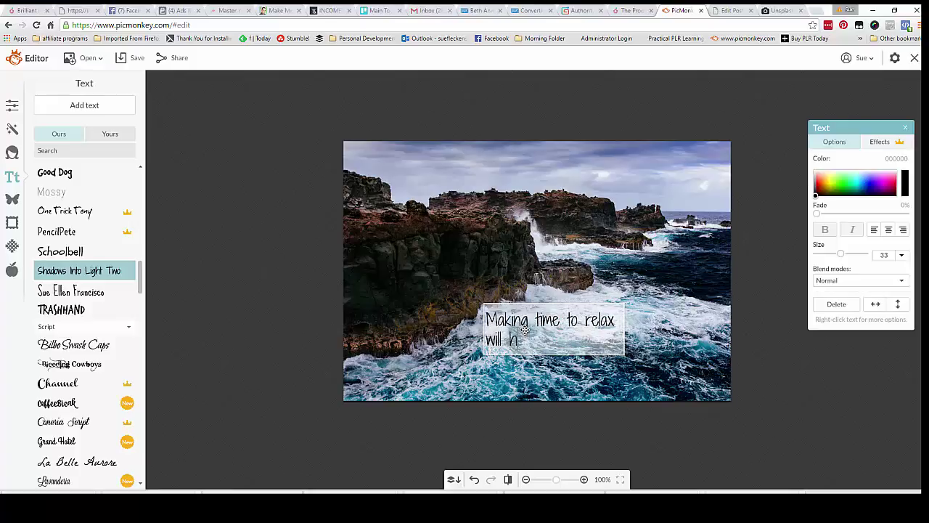
pyautogui.write('elp you stress')
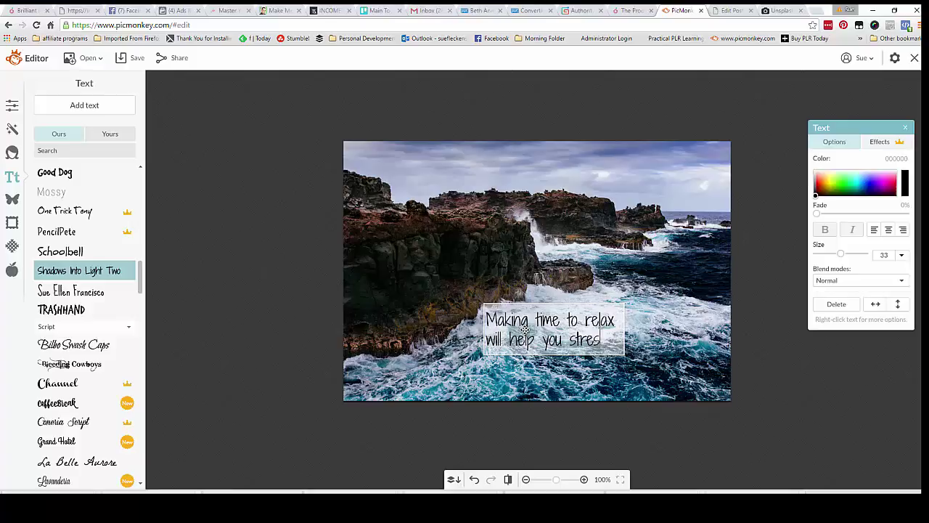
pyautogui.press('BackSpace')
pyautogui.press('BackSpace')
pyautogui.press('BackSpace')
pyautogui.press('BackSpace')
pyautogui.press('BackSpace')
pyautogui.write('des')
pyautogui.press('BackSpace')
pyautogui.press('BackSpace')
pyautogui.press('BackSpace')
pyautogui.press('BackSpace')
pyautogui.press('BackSpace')
pyautogui.press('BackSpace')
pyautogui.press('BackSpace')
pyautogui.press('BackSpace')
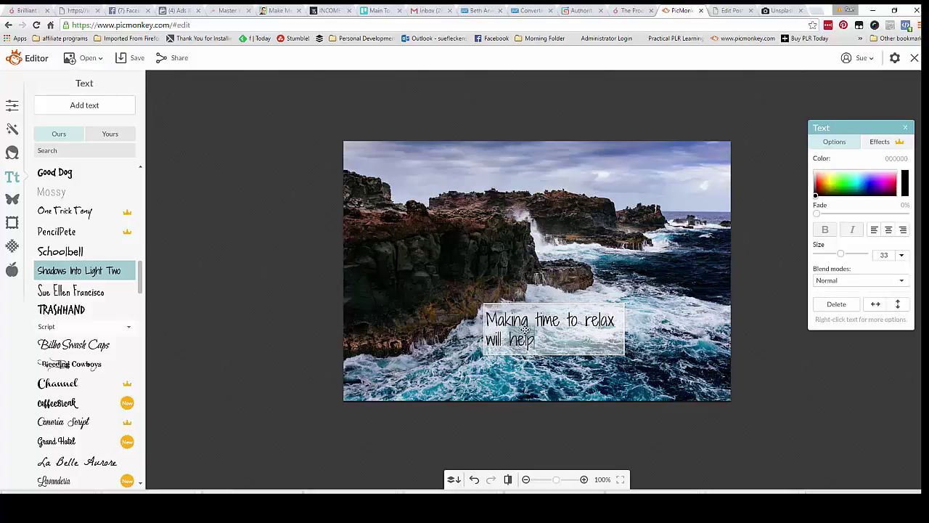
pyautogui.write('you manage')
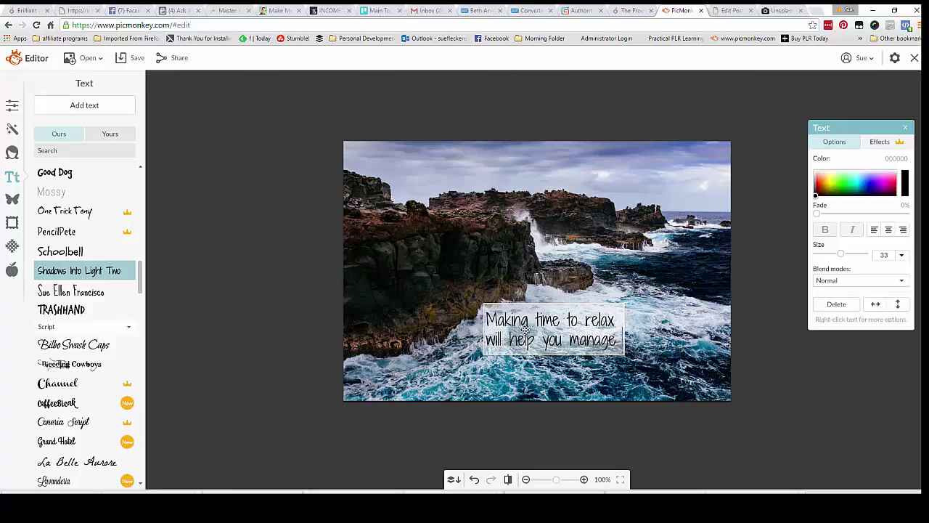
pyautogui.press('Return')
pyautogui.write('your stre')
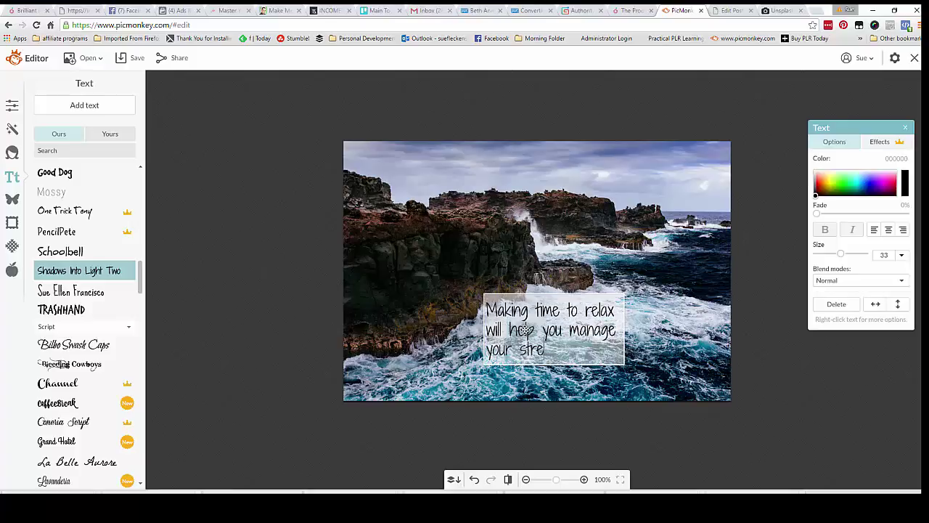
pyautogui.write('ss levl')
pyautogui.press('BackSpace')
pyautogui.write('els!')
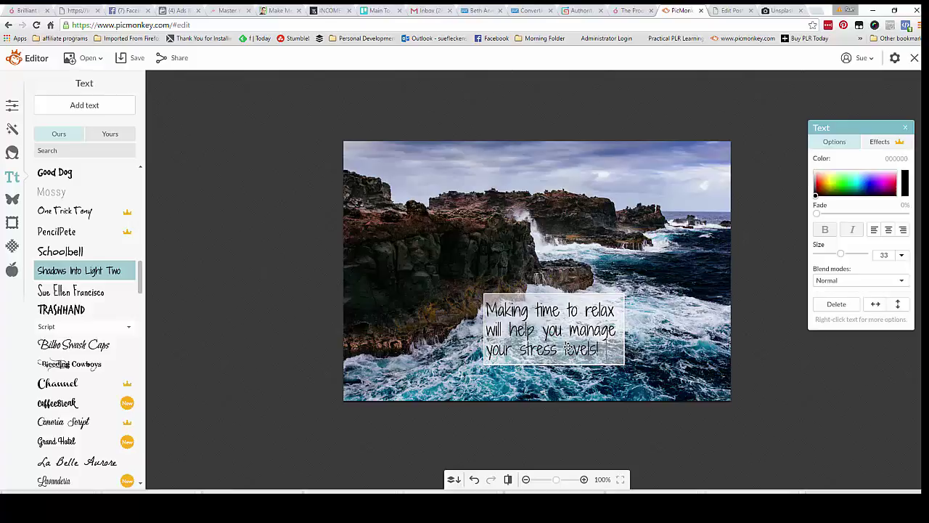
# Step: Widen the quote box on both sides so it wraps to two lines, then nudge it lower
pyautogui.moveTo(565, 350); pyautogui.dragTo(618, 344)
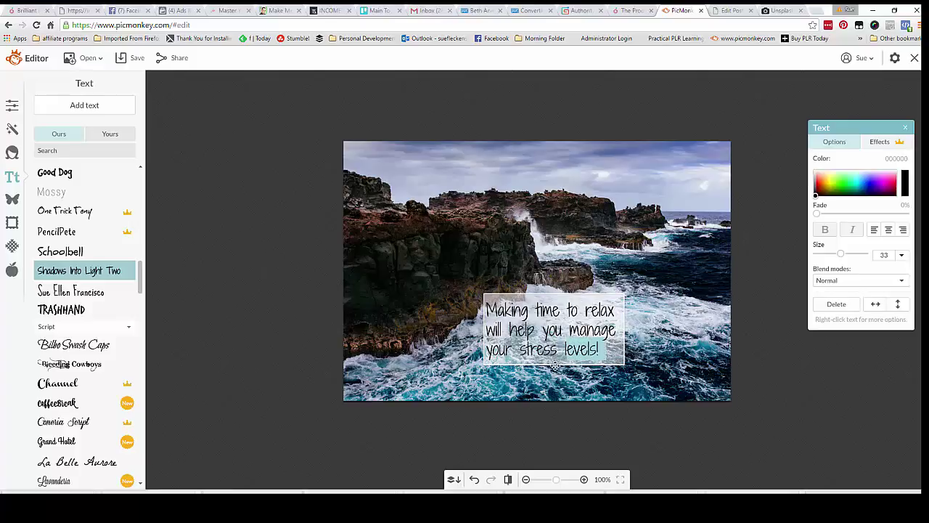
pyautogui.moveTo(548, 350); pyautogui.dragTo(620, 344)
pyautogui.click(550, 411)
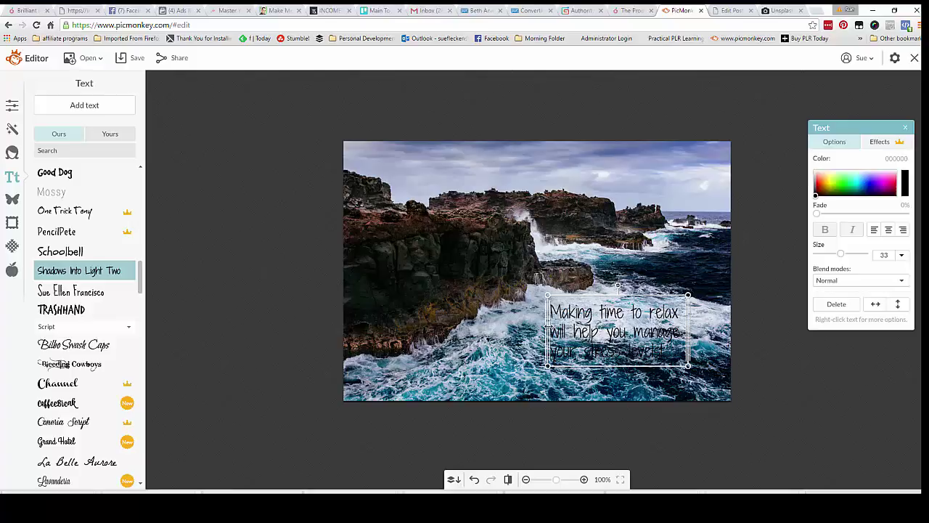
pyautogui.moveTo(548, 326); pyautogui.dragTo(507, 342)
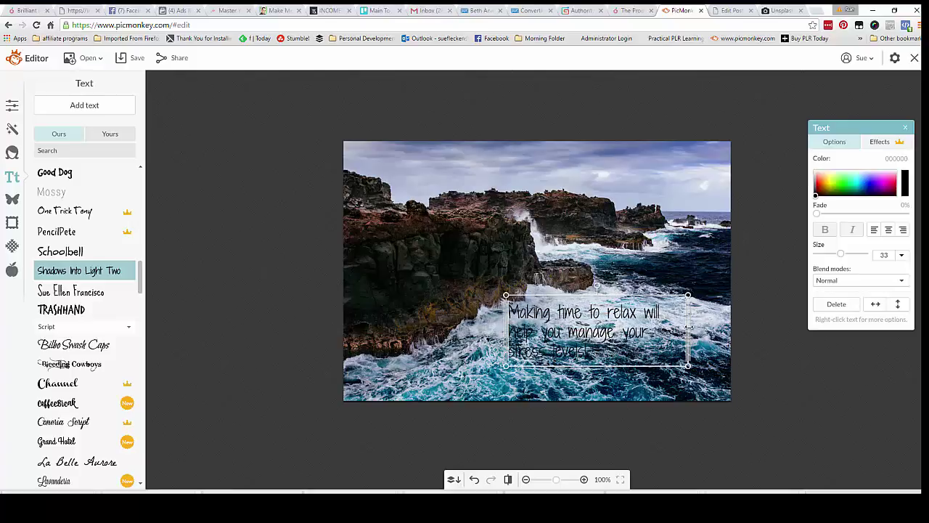
pyautogui.moveTo(688, 328); pyautogui.dragTo(715, 323)
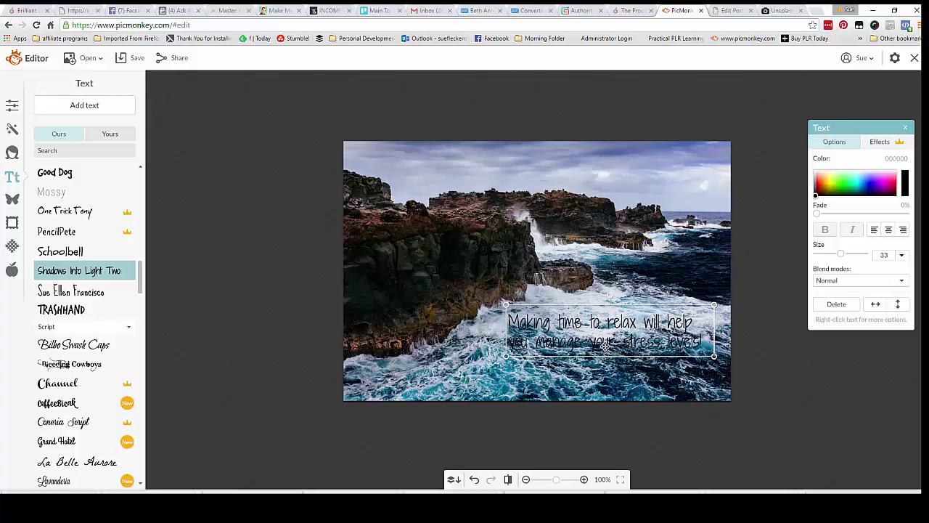
pyautogui.moveTo(604, 344); pyautogui.dragTo(566, 349)
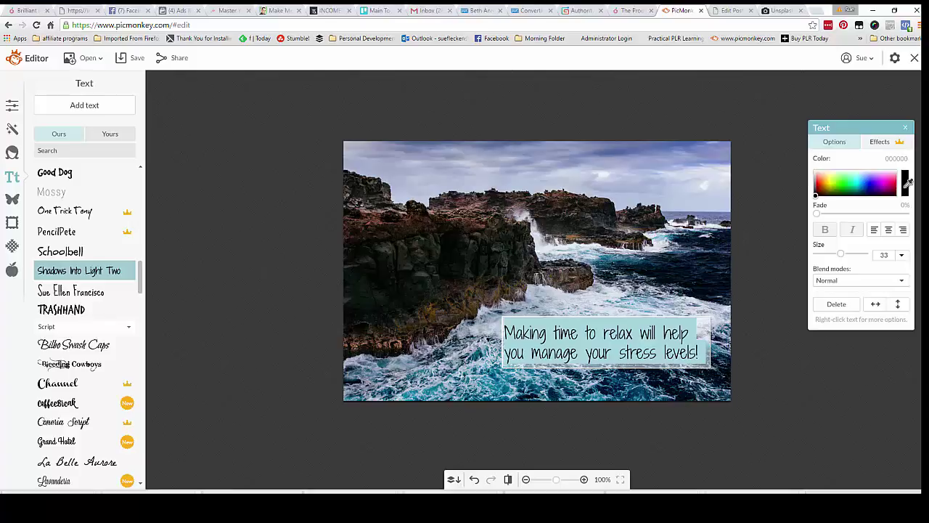
# Step: Try sampling dark rock and white surf colours from the photo for the quote text
pyautogui.click(907, 183)
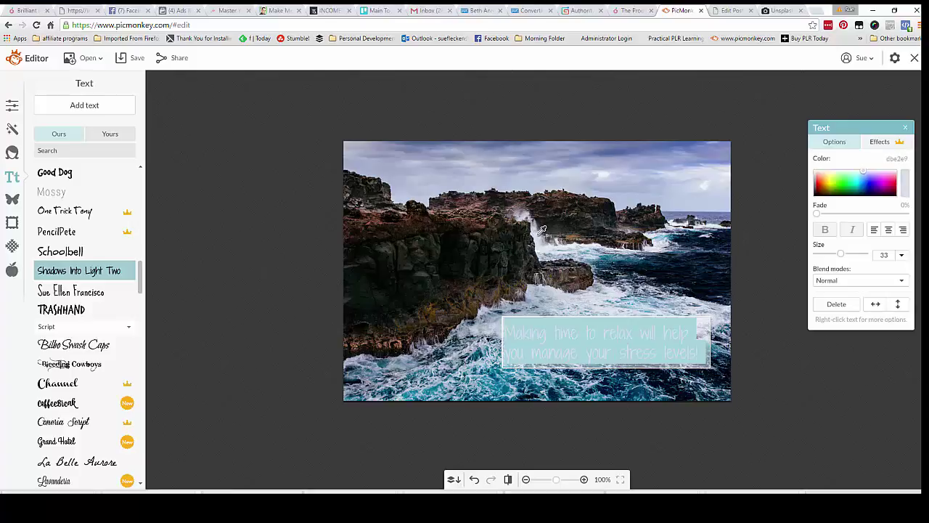
pyautogui.click(481, 302)
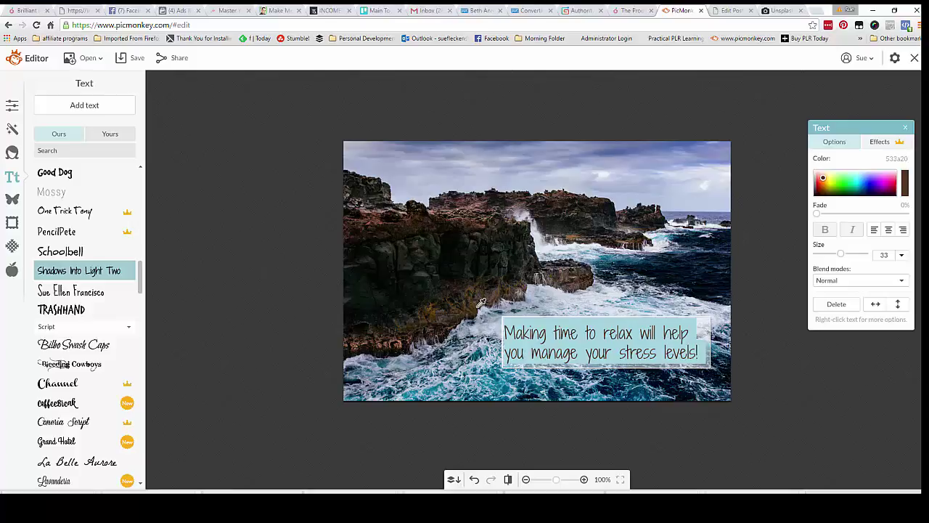
pyautogui.click(541, 241)
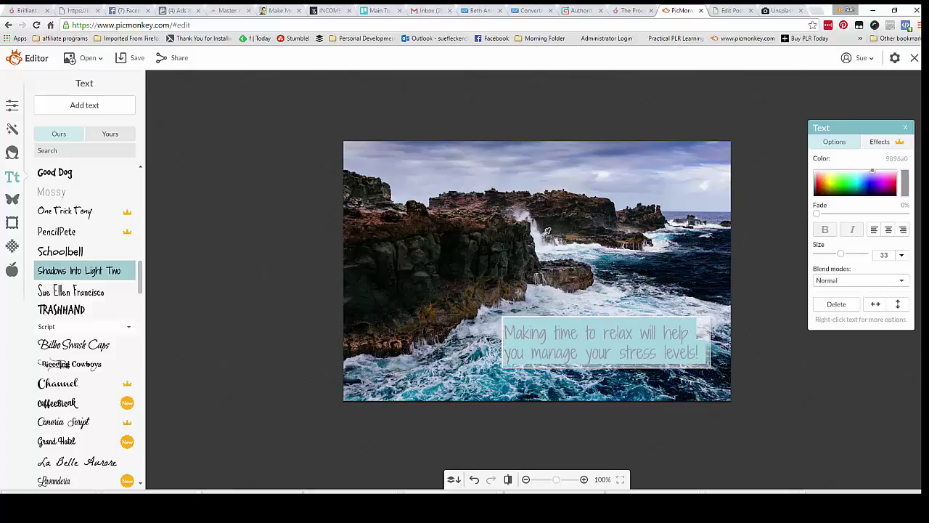
pyautogui.click(480, 300)
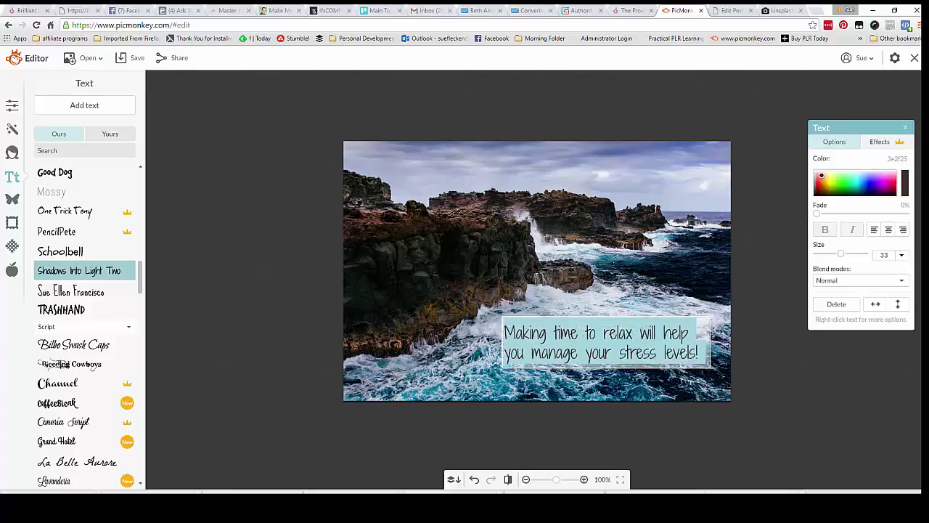
pyautogui.click(908, 180)
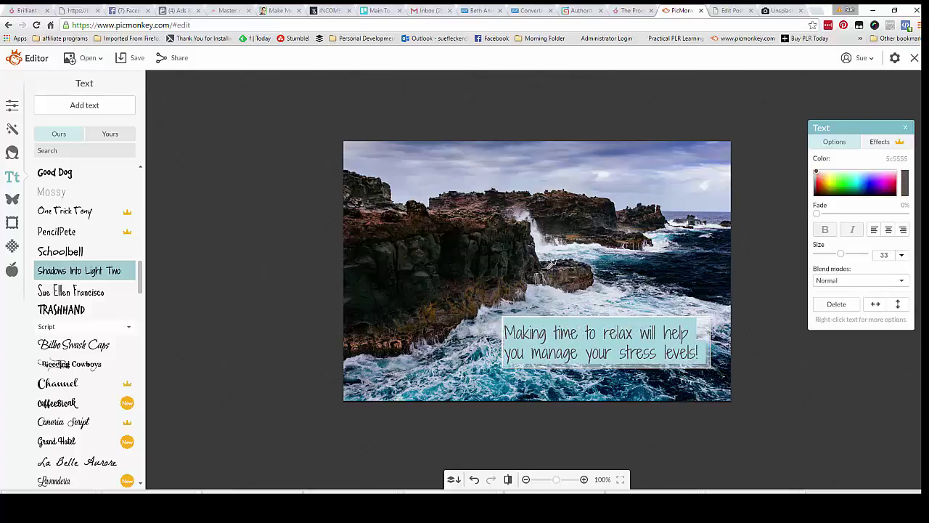
pyautogui.click(539, 236)
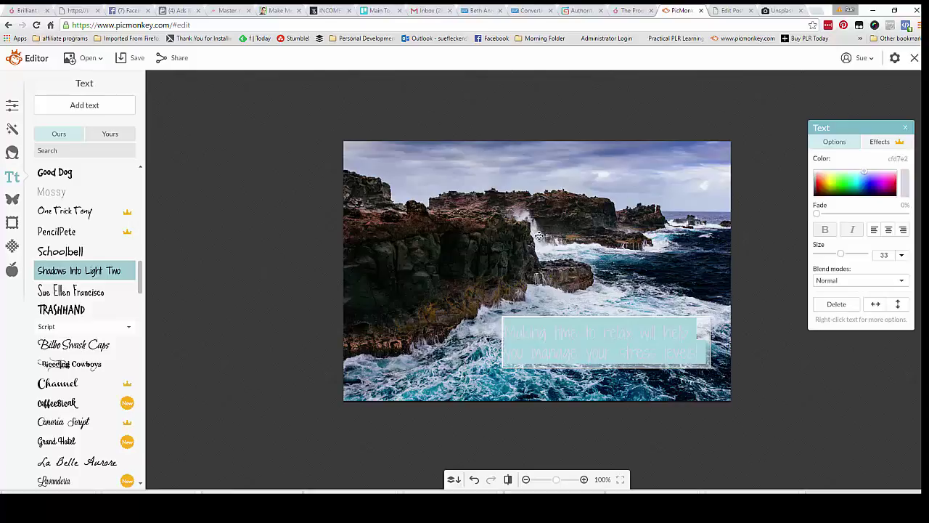
# Step: Move the quote to the top of the photo and recolour its text dark maroon 270005
pyautogui.click(589, 393)
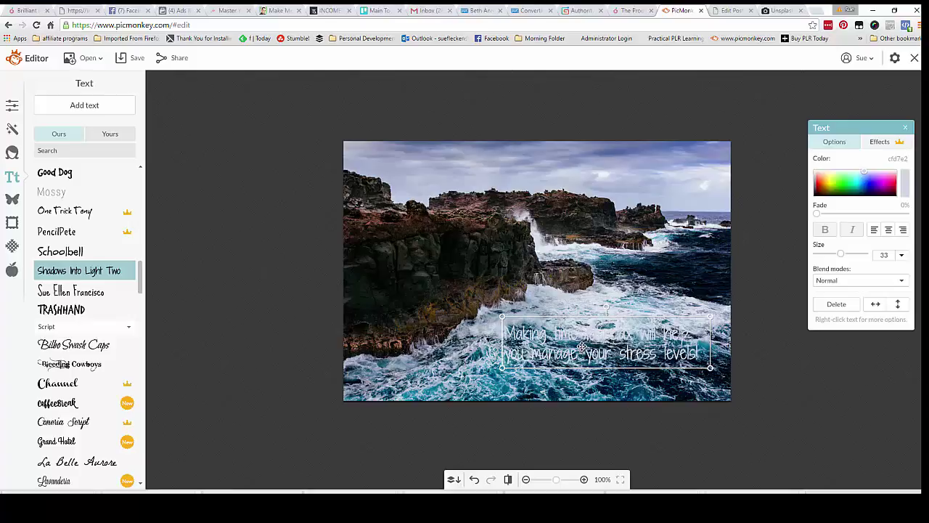
pyautogui.moveTo(581, 345); pyautogui.dragTo(462, 170)
pyautogui.click(490, 168)
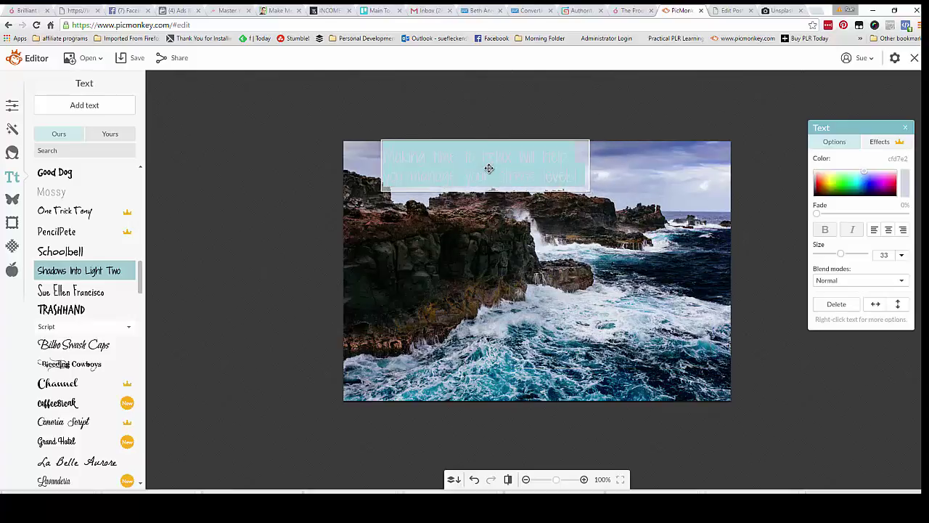
pyautogui.click(895, 195)
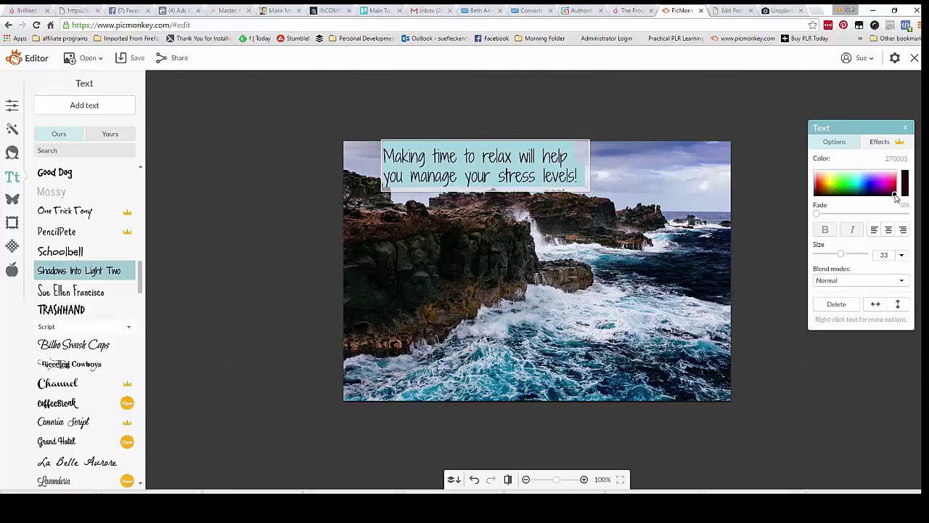
# Step: Rewrap the quote onto three centre-aligned lines and move it over the lower-right waves
pyautogui.click(645, 151)
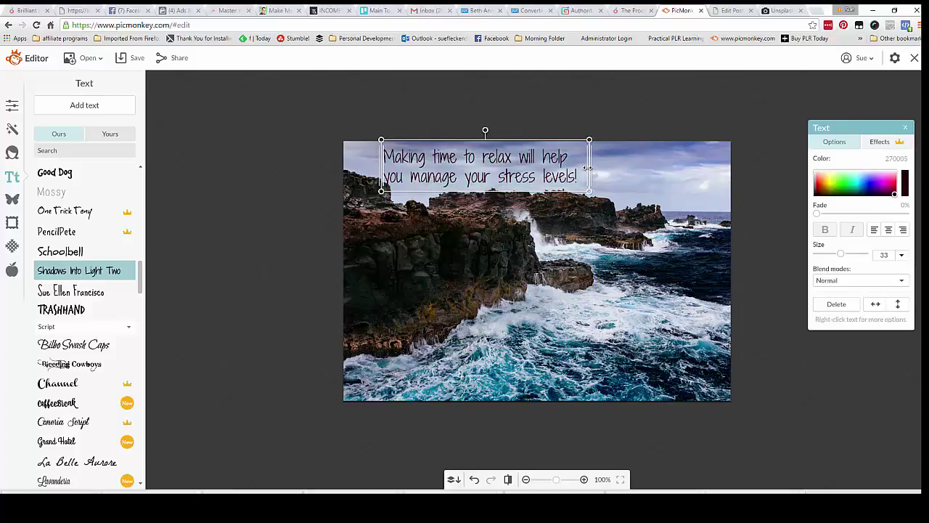
pyautogui.moveTo(588, 168); pyautogui.dragTo(617, 168)
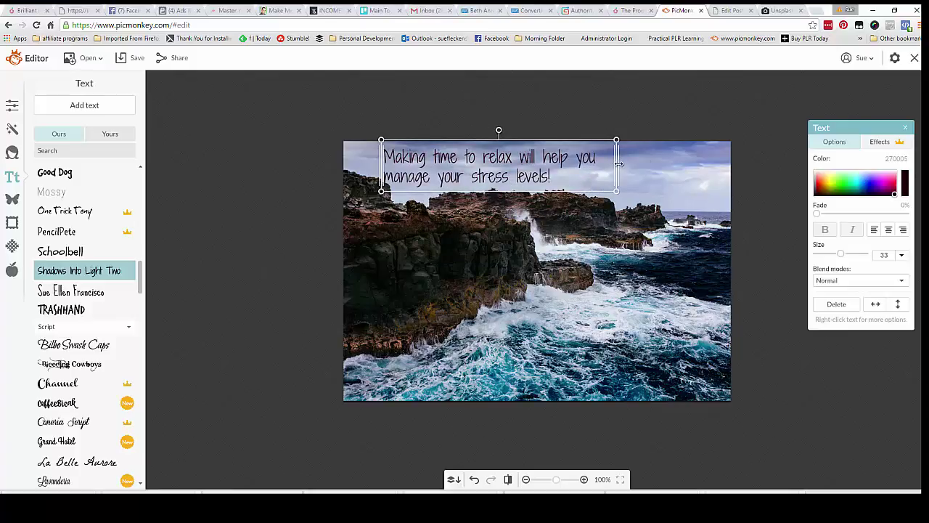
pyautogui.moveTo(617, 167); pyautogui.dragTo(543, 178)
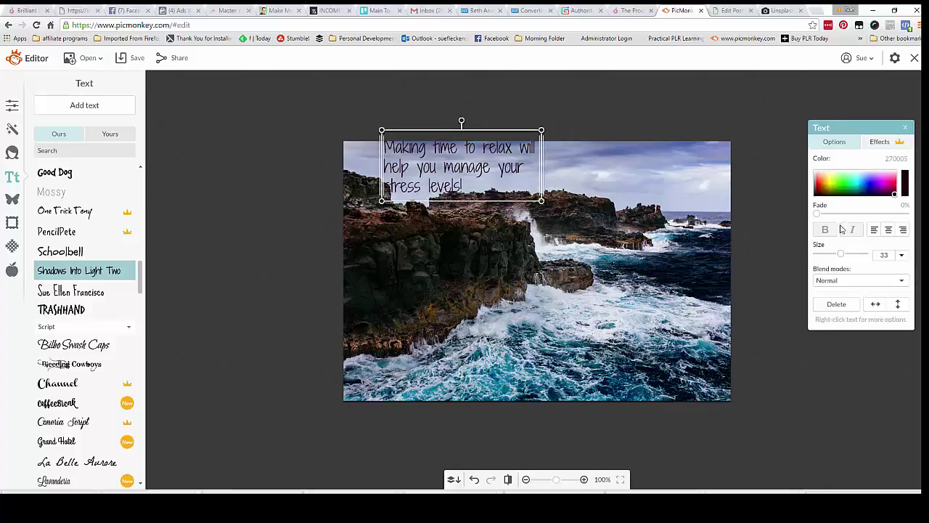
pyautogui.click(889, 230)
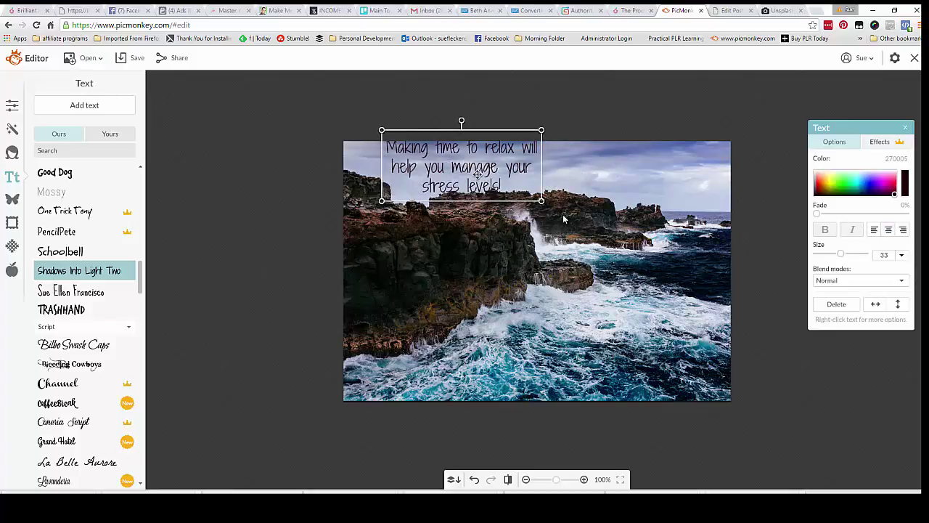
pyautogui.moveTo(477, 178); pyautogui.dragTo(631, 343)
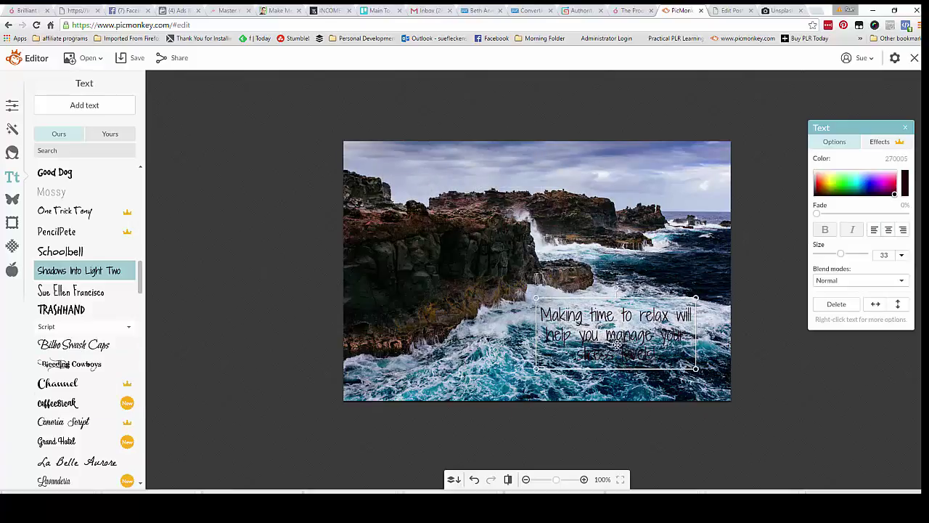
# Step: Try TRASHHAND, Playball and Marcelle Script on the quote, settling on TRASHHAND
pyautogui.click(617, 342)
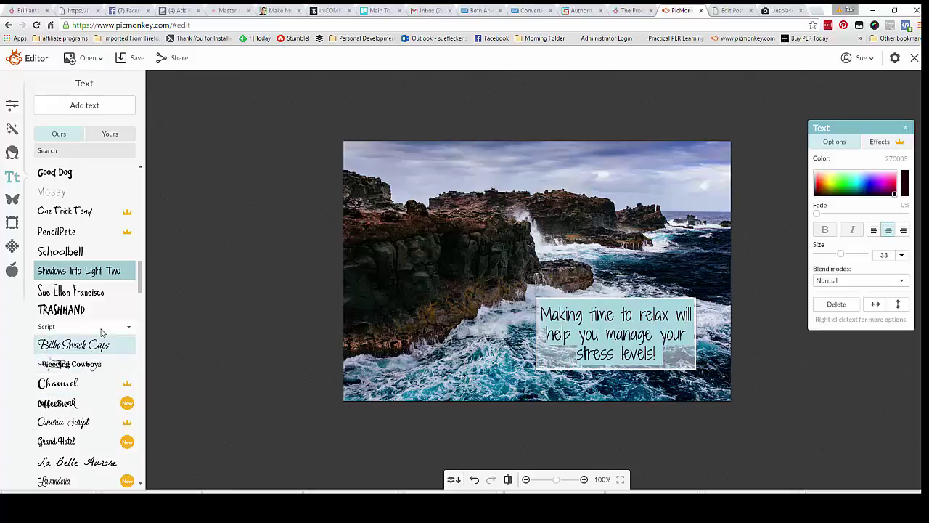
pyautogui.click(73, 311)
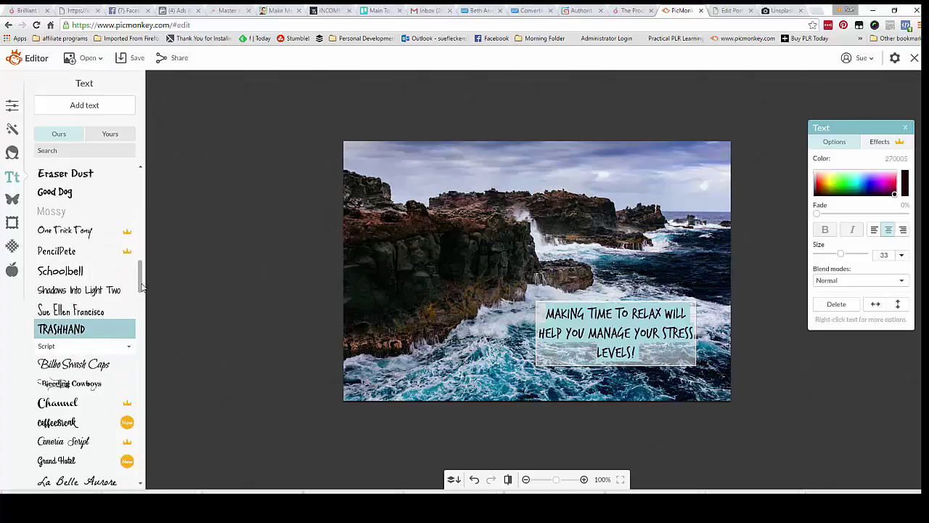
pyautogui.moveTo(138, 288); pyautogui.dragTo(136, 321)
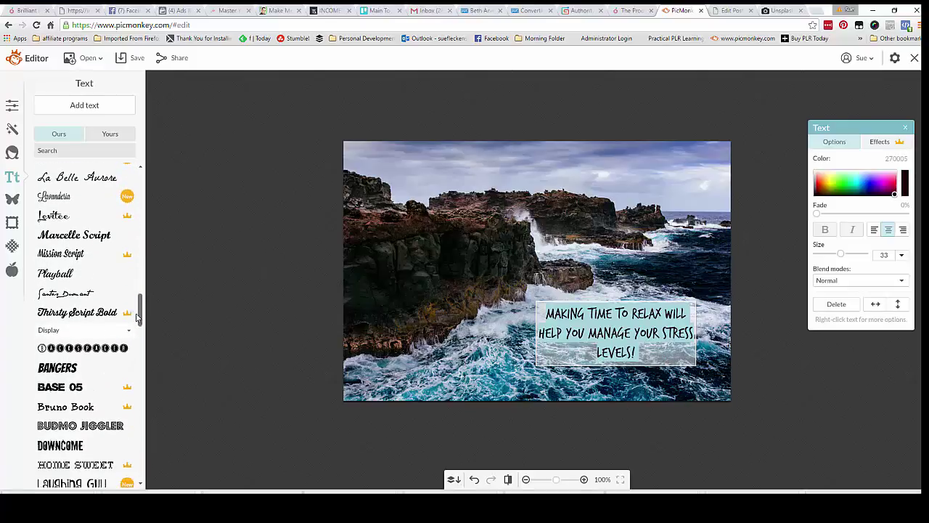
pyautogui.click(56, 280)
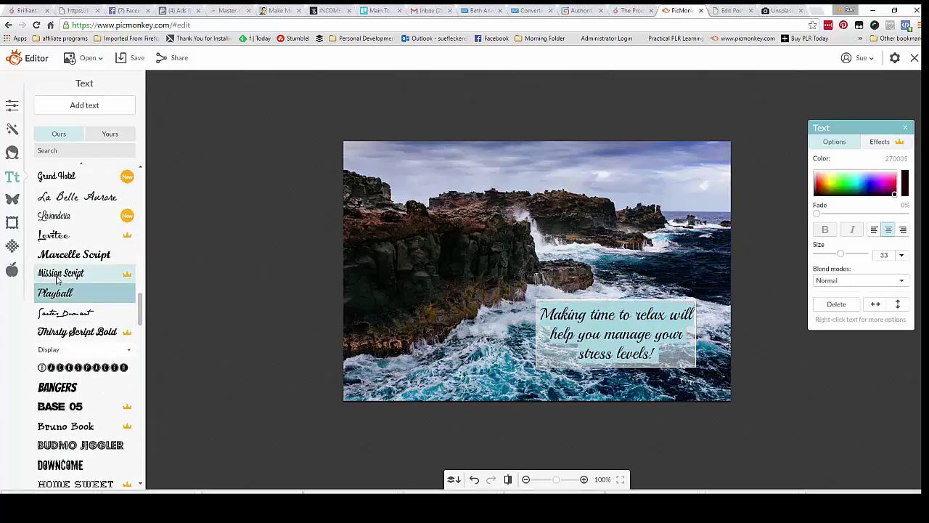
pyautogui.click(62, 258)
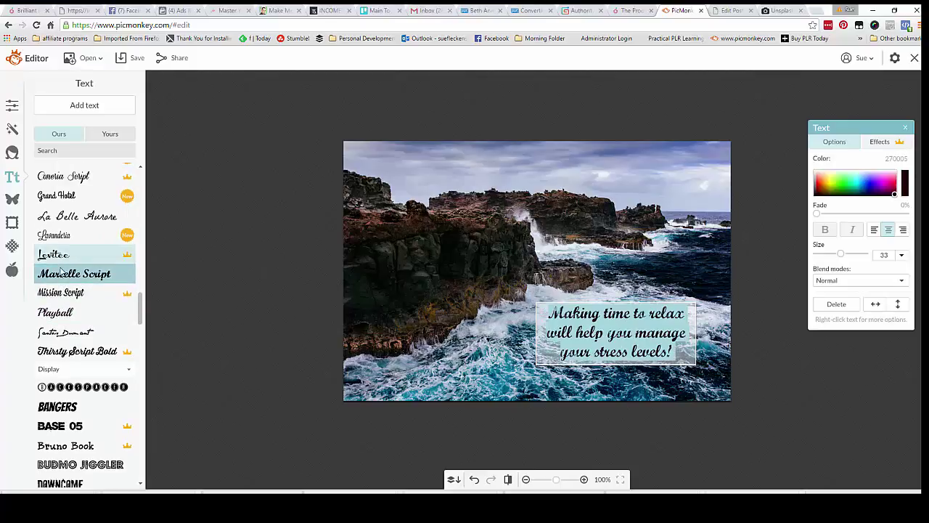
pyautogui.scroll(1, 62, 265)
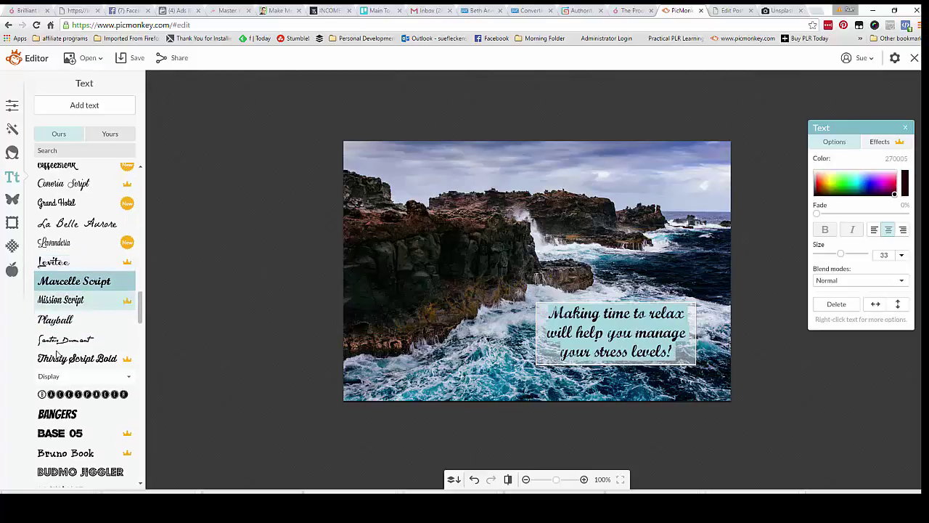
pyautogui.scroll(2, 61, 301)
pyautogui.scroll(6, 61, 319)
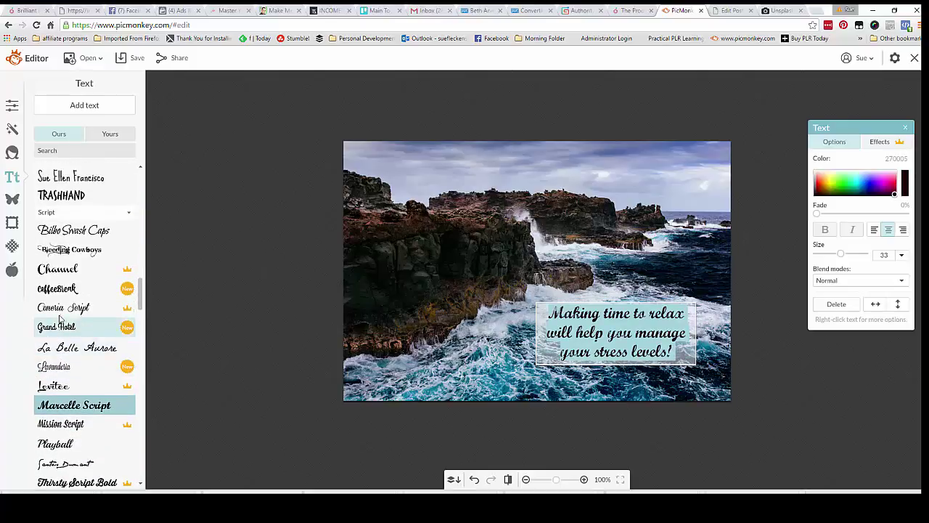
pyautogui.click(62, 232)
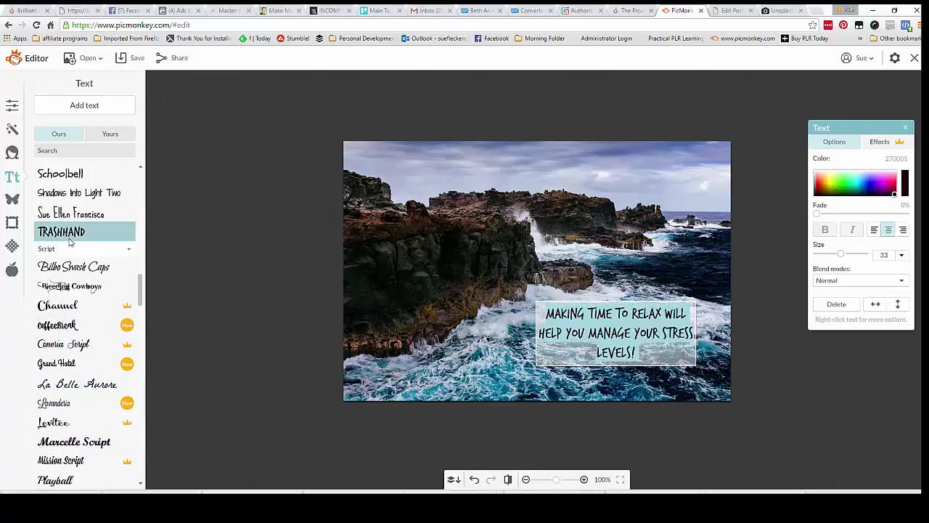
# Step: Enlarge the quote text to size 48
pyautogui.click(901, 257)
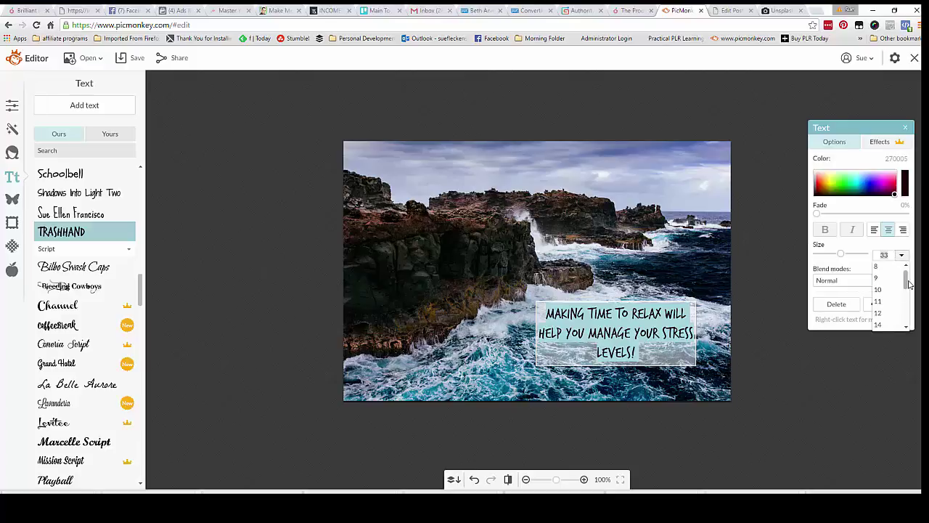
pyautogui.scroll(-3, 895, 287)
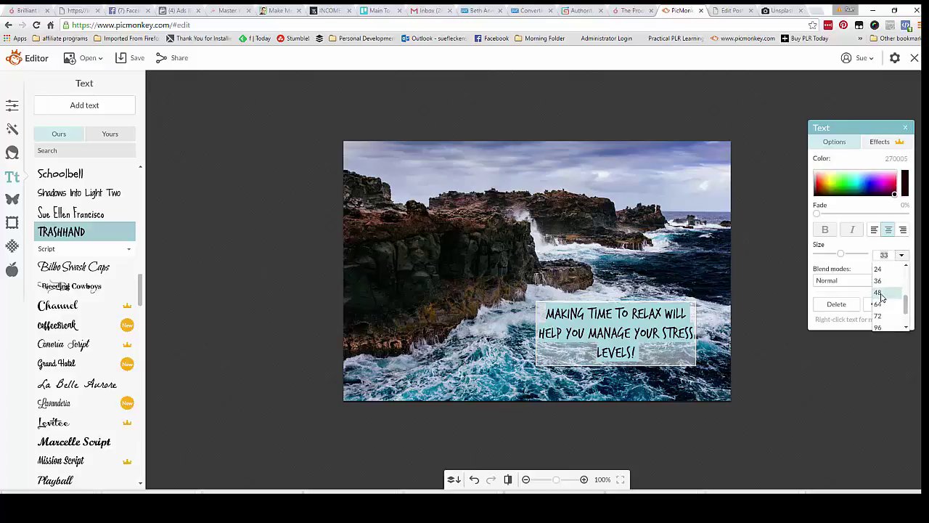
pyautogui.click(880, 293)
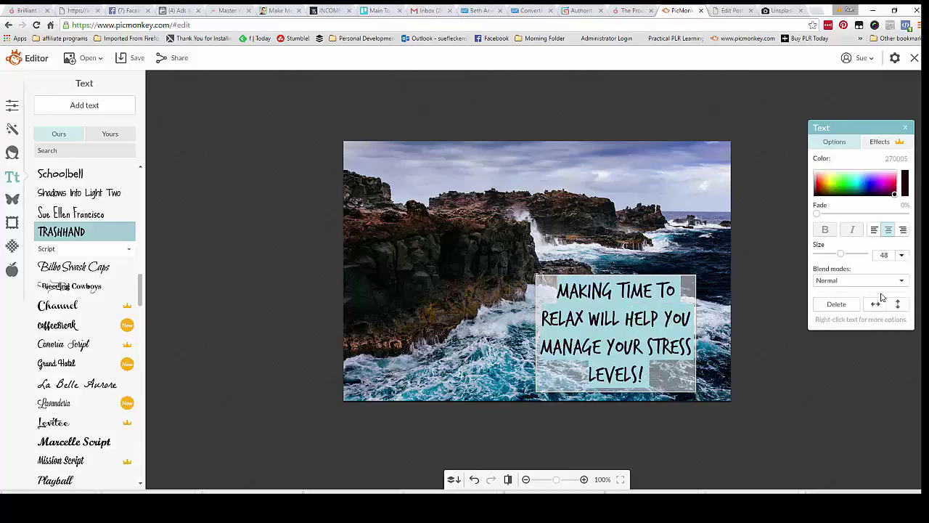
# Step: Widen the box so the quote fills three lines and shift it into the lower-right corner
pyautogui.click(537, 336)
pyautogui.moveTo(537, 336); pyautogui.dragTo(480, 335)
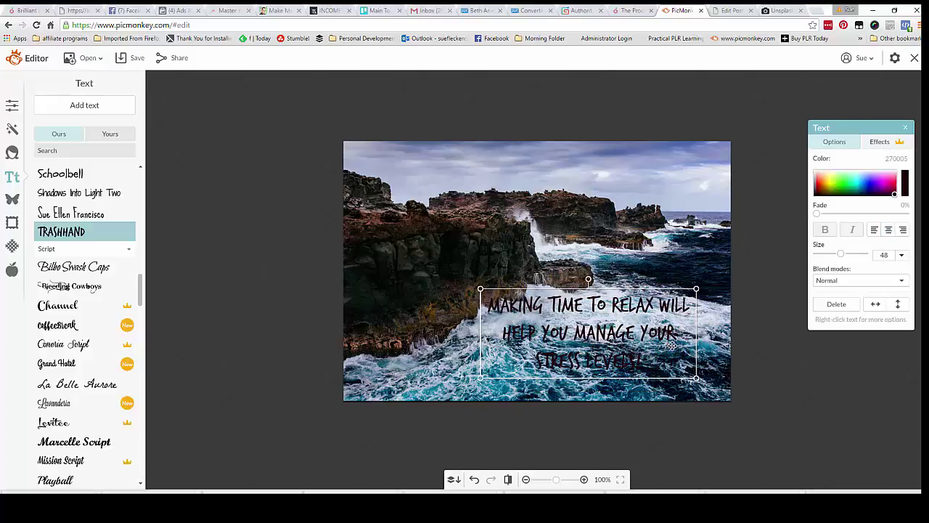
pyautogui.moveTo(643, 368); pyautogui.dragTo(660, 382)
pyautogui.click(659, 260)
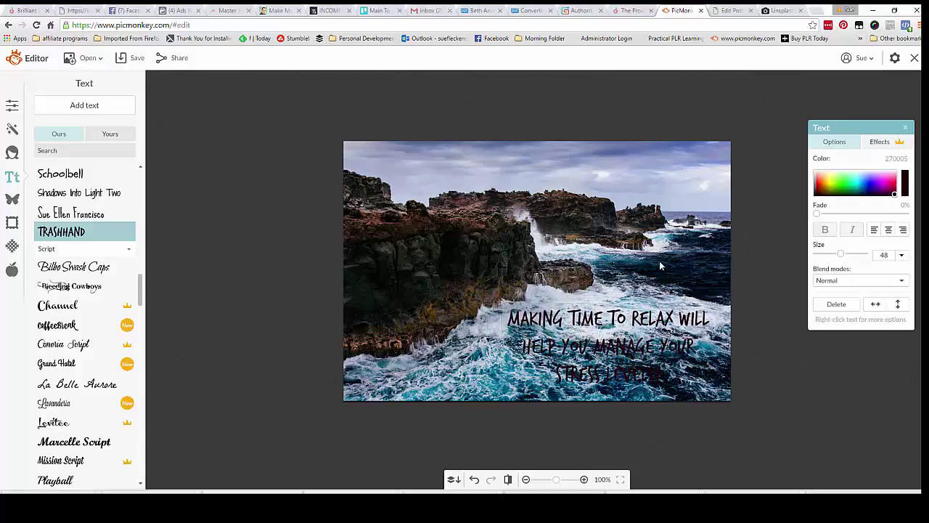
pyautogui.click(587, 378)
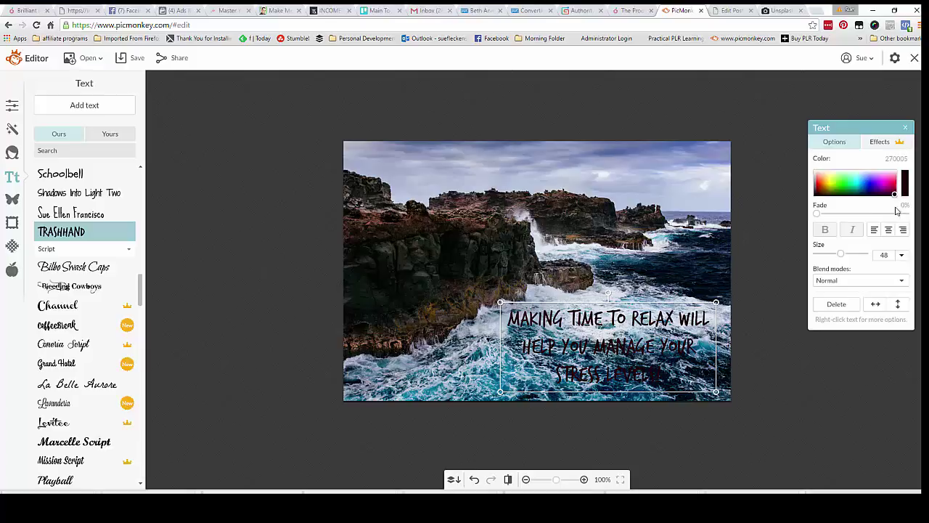
# Step: Select all the quote text and recolour it bright red (e63200)
pyautogui.click(817, 196)
pyautogui.doubleClick(625, 356)
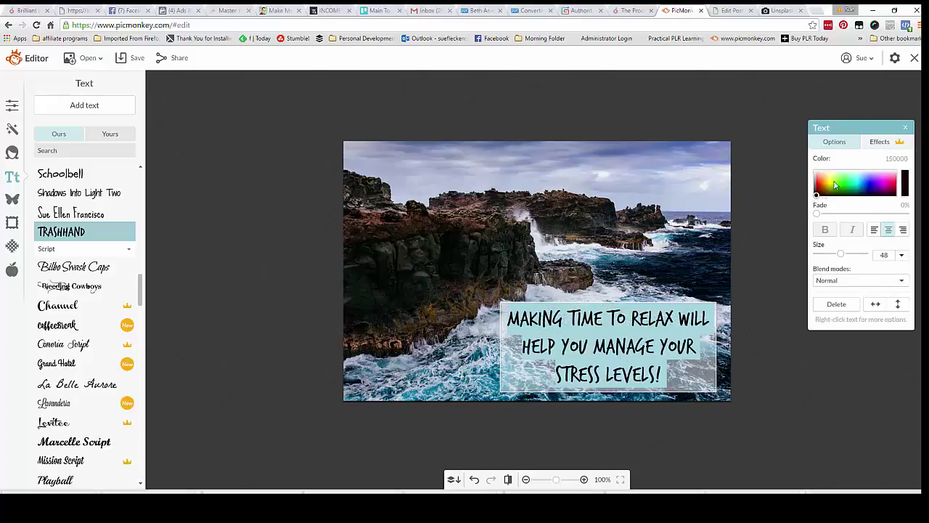
pyautogui.click(820, 187)
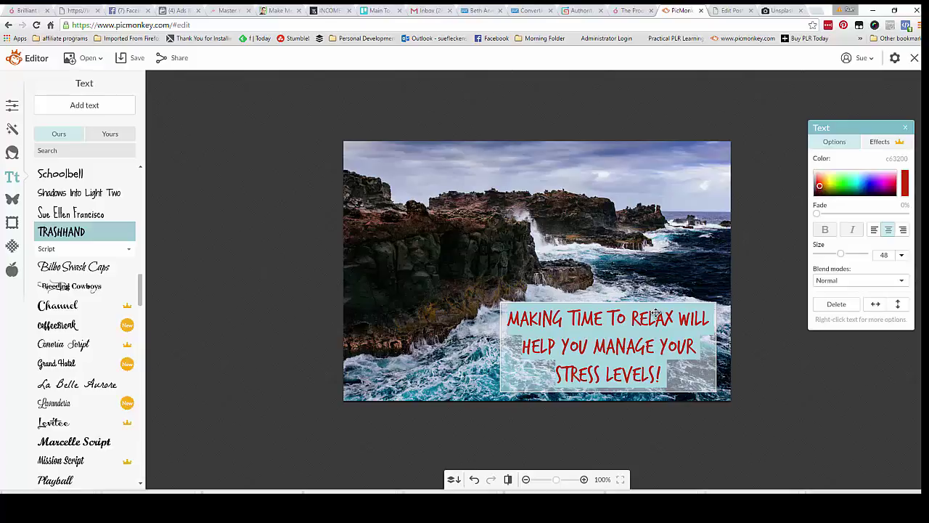
pyautogui.click(656, 285)
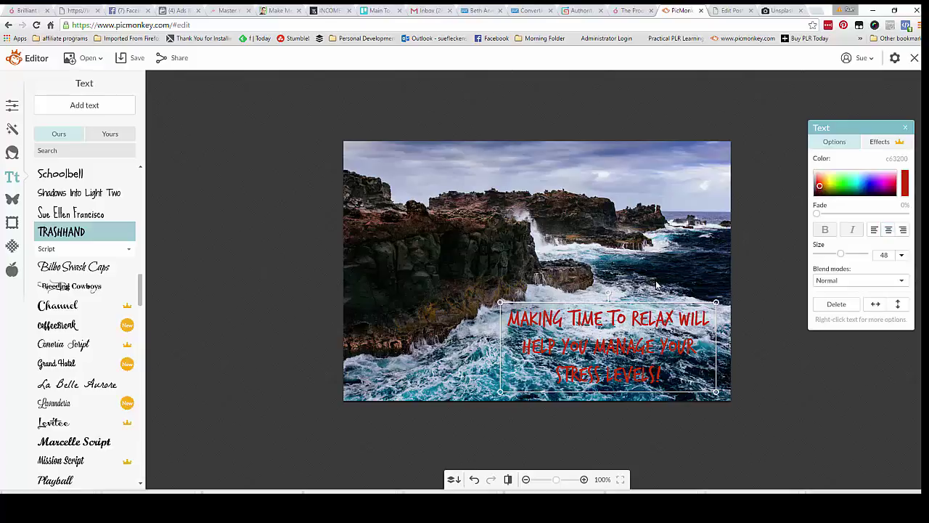
pyautogui.doubleClick(554, 362)
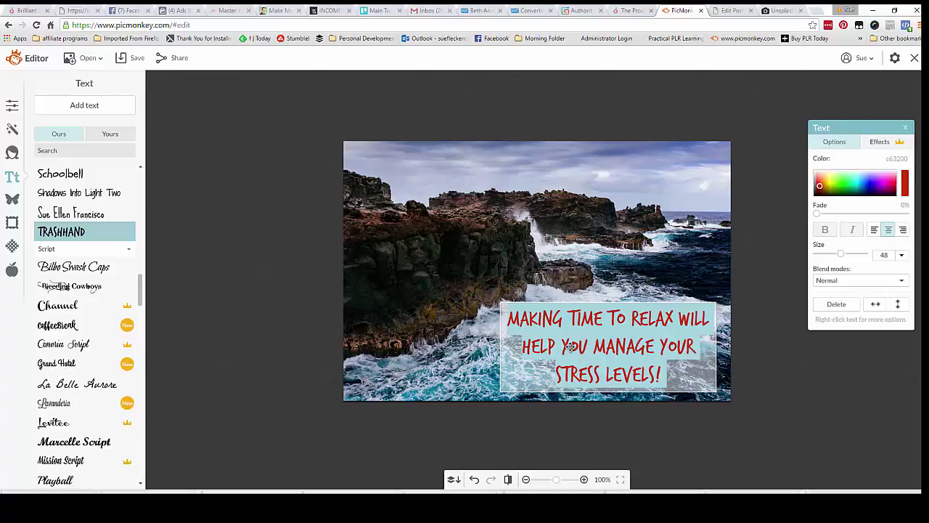
# Step: Delete all of the red quote text, leaving the text box empty
pyautogui.click(574, 347)
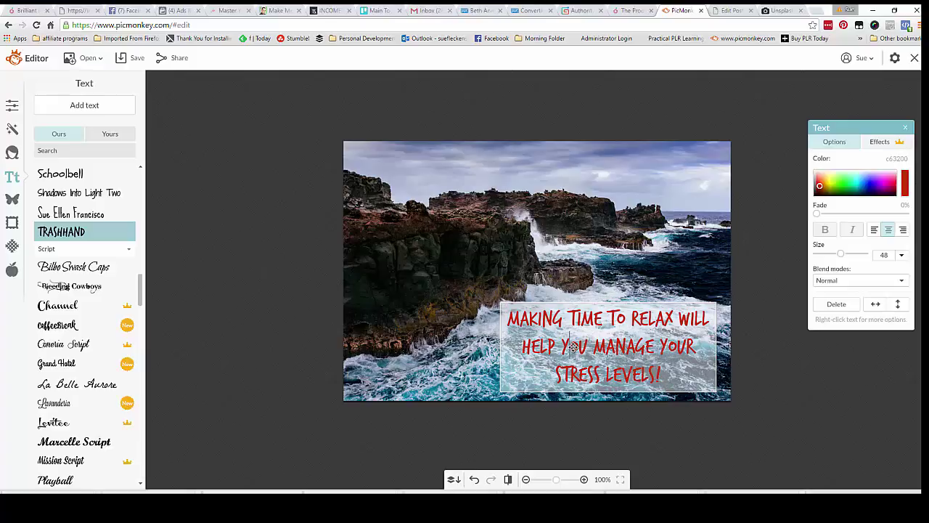
pyautogui.press('Delete')
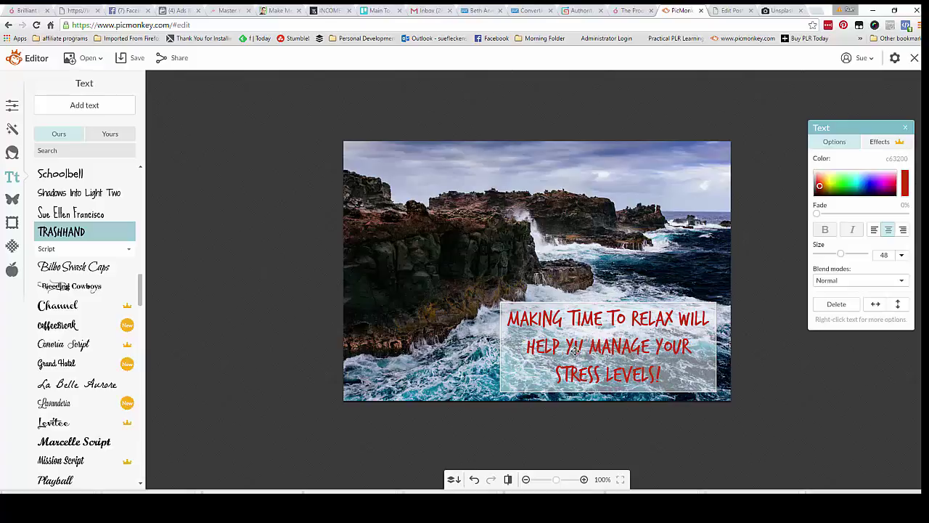
pyautogui.rightClick(538, 383)
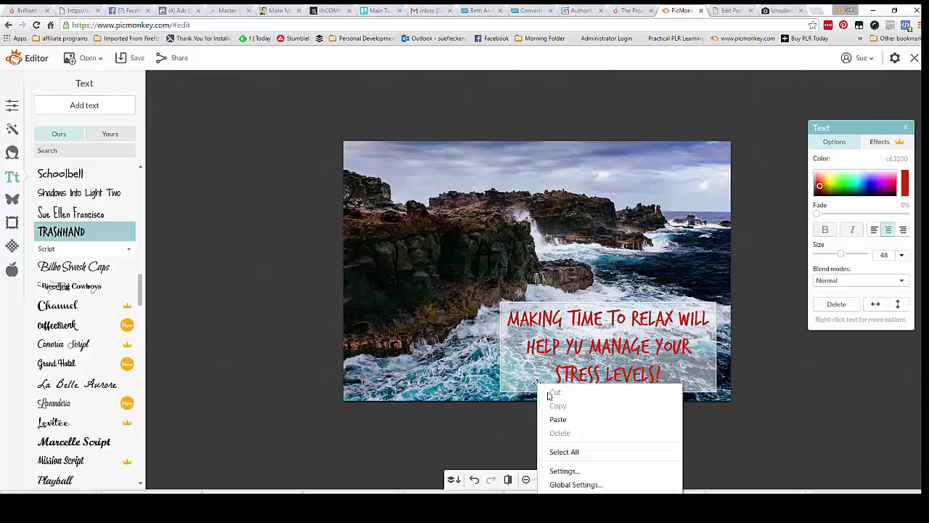
pyautogui.click(505, 368)
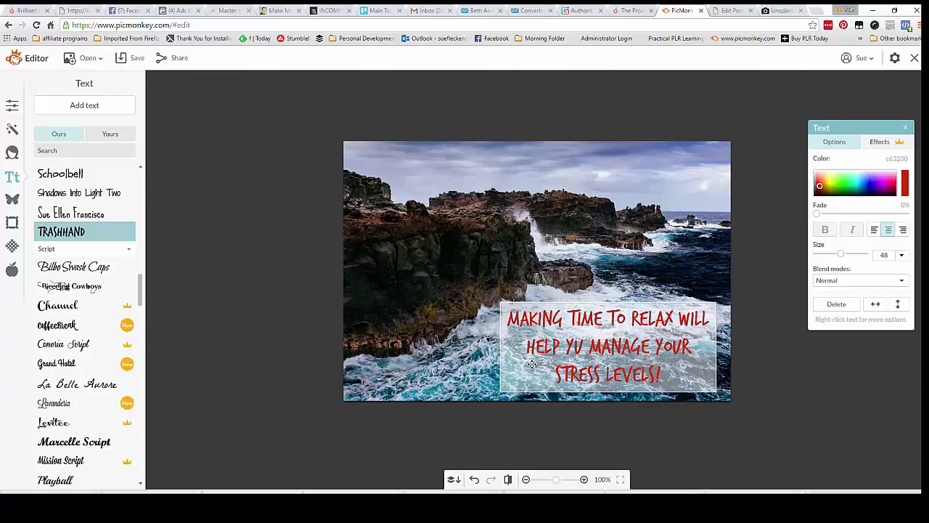
pyautogui.press('Delete')
pyautogui.moveTo(673, 378); pyautogui.dragTo(502, 298)
pyautogui.press('Delete')
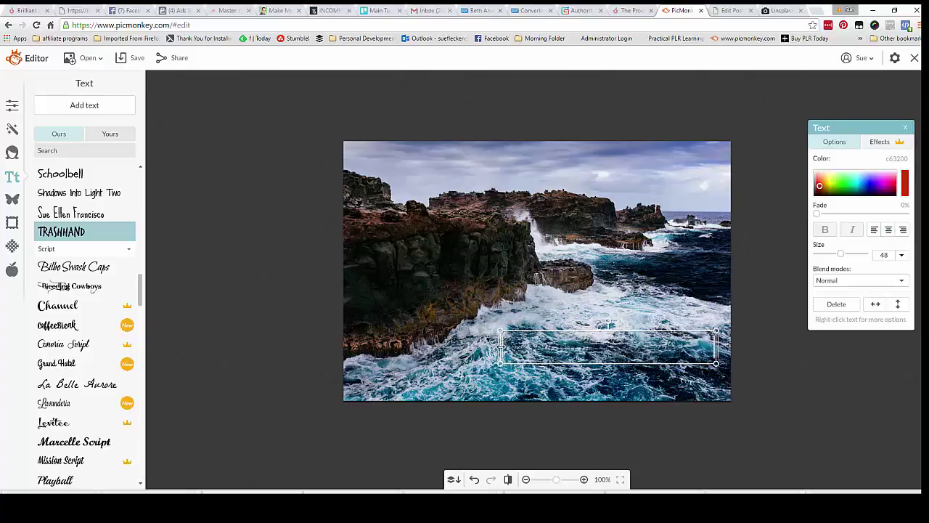
# Step: Move the empty text box up near the top of the photo
pyautogui.click(537, 363)
pyautogui.click(532, 359)
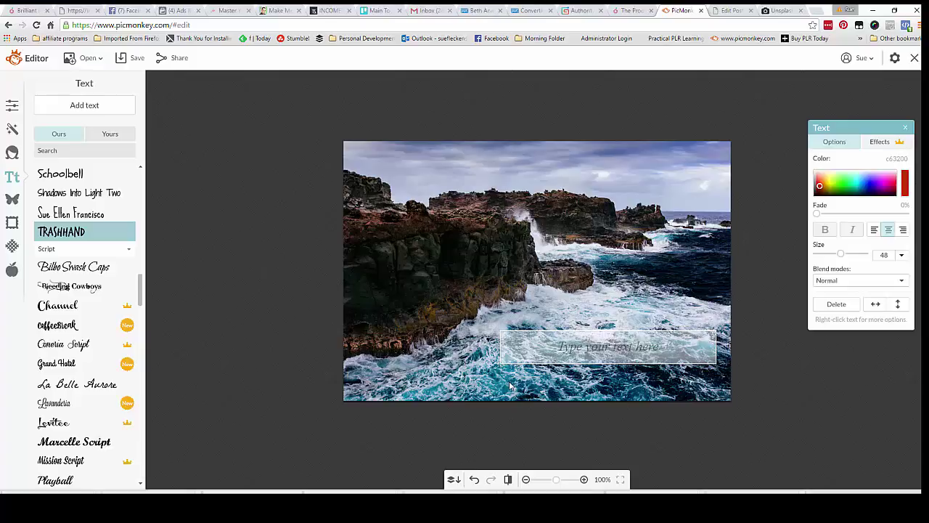
pyautogui.moveTo(509, 355); pyautogui.dragTo(391, 170)
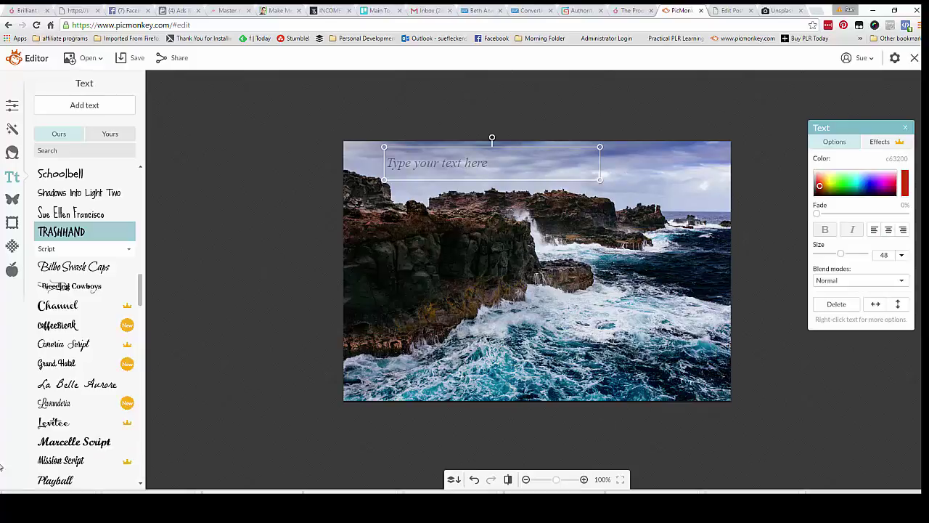
# Step: Add a Geometric rounded-rectangle overlay, enlarge it, and place it over the lower-right waves
pyautogui.click(12, 201)
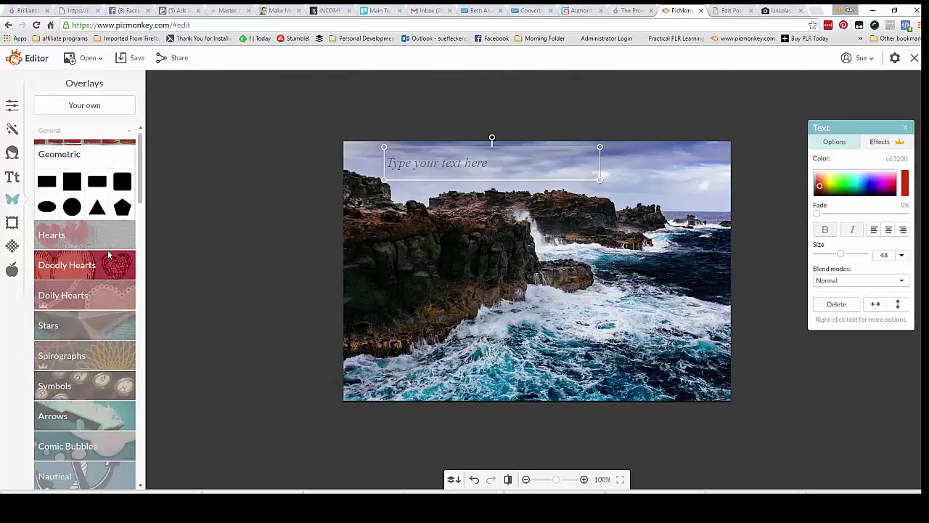
pyautogui.scroll(-3, 79, 379)
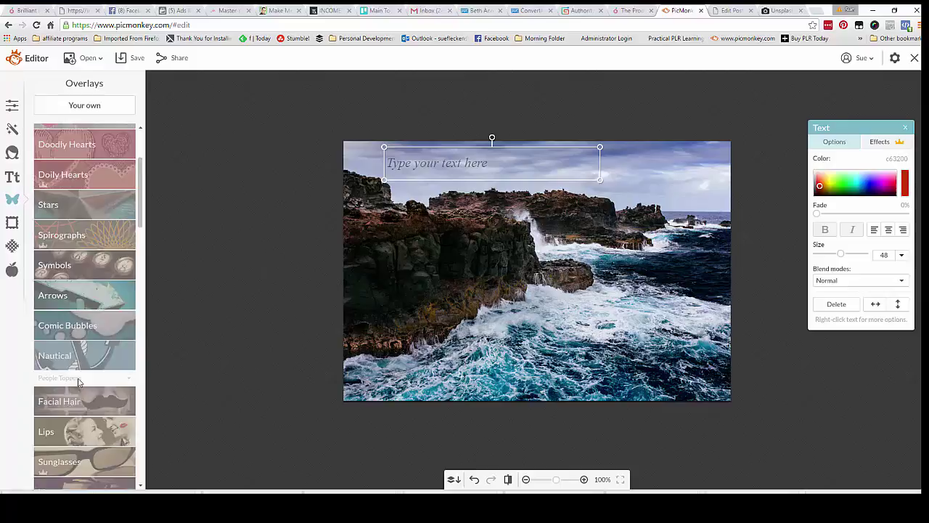
pyautogui.scroll(-1, 78, 383)
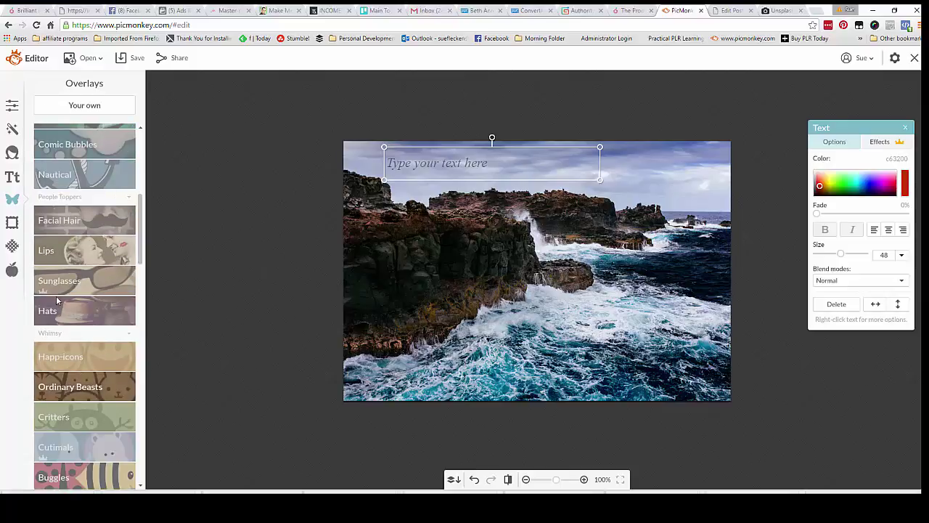
pyautogui.scroll(5, 80, 343)
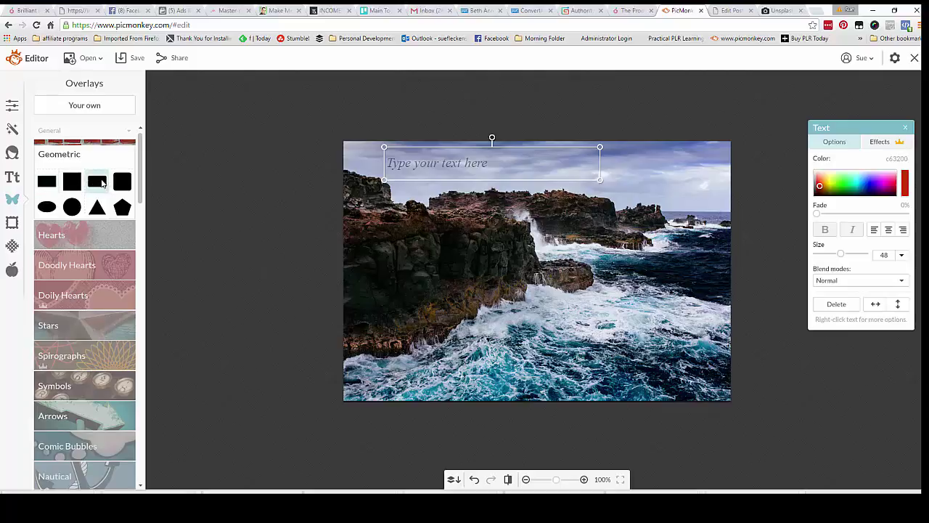
pyautogui.click(102, 184)
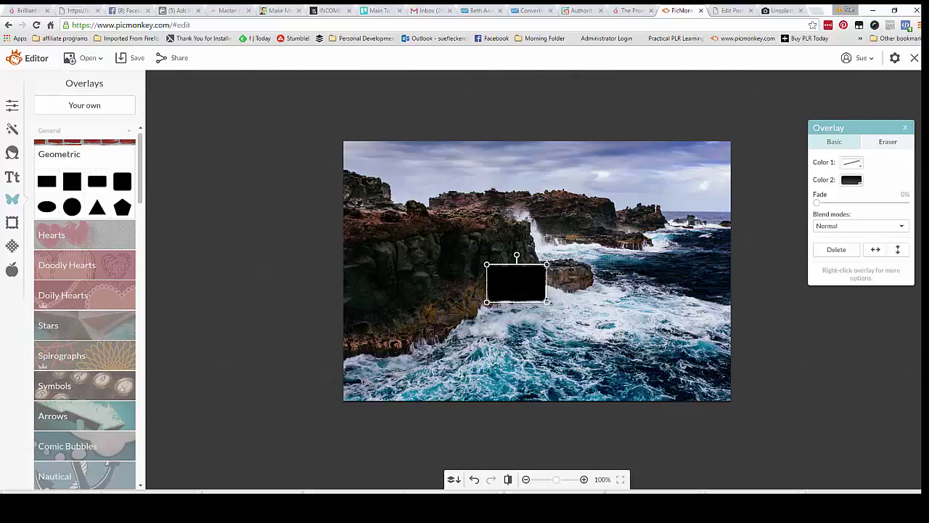
pyautogui.moveTo(547, 302); pyautogui.dragTo(721, 365)
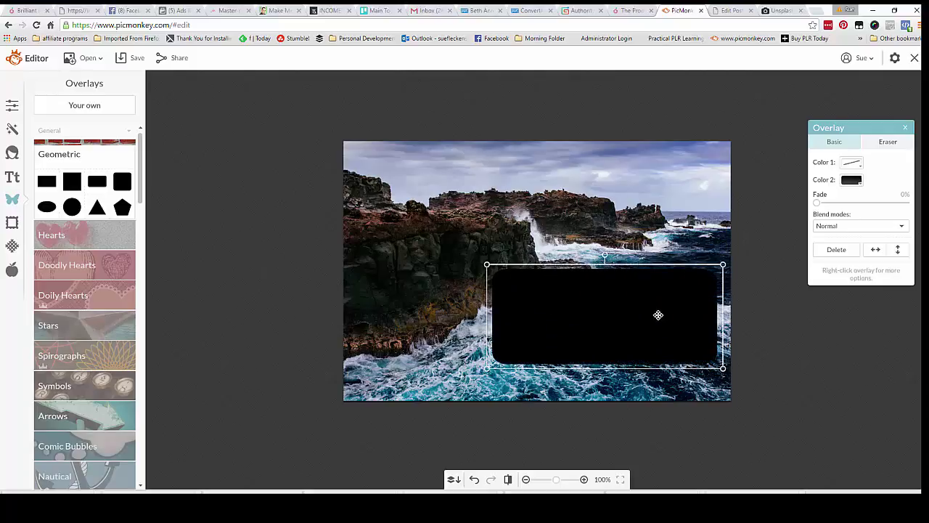
pyautogui.moveTo(658, 315)
pyautogui.mouseDown()
pyautogui.moveTo(658, 347)
pyautogui.moveTo(658, 331)
pyautogui.mouseUp()
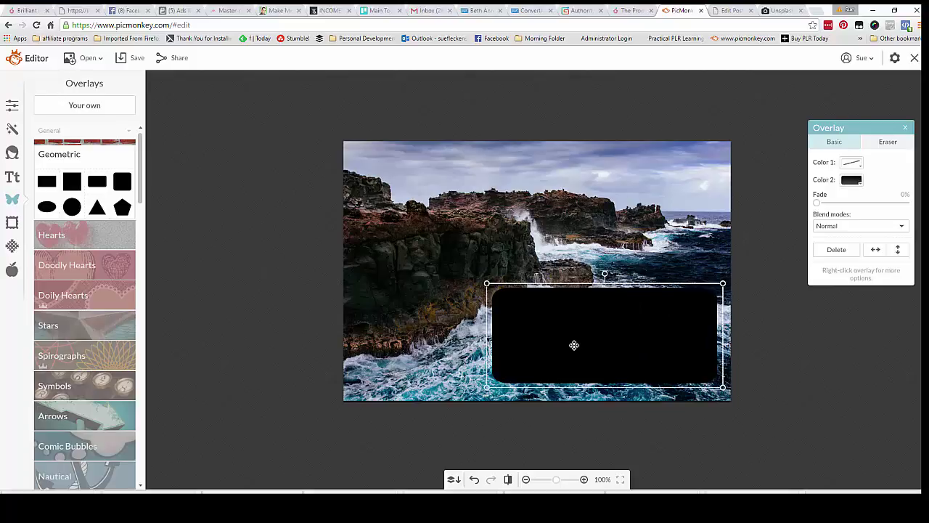
# Step: Fill the rounded box with lavender sampled from the sky and fade it to 15%
pyautogui.click(851, 181)
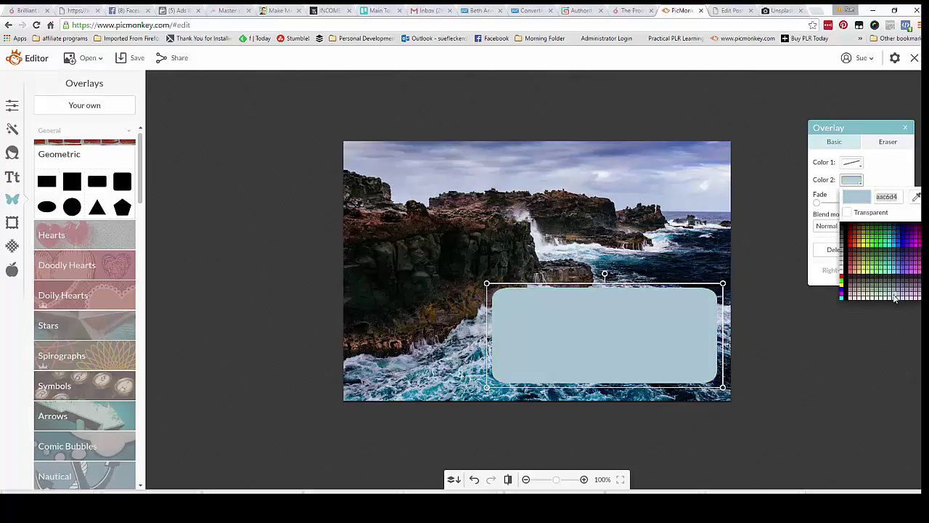
pyautogui.click(916, 196)
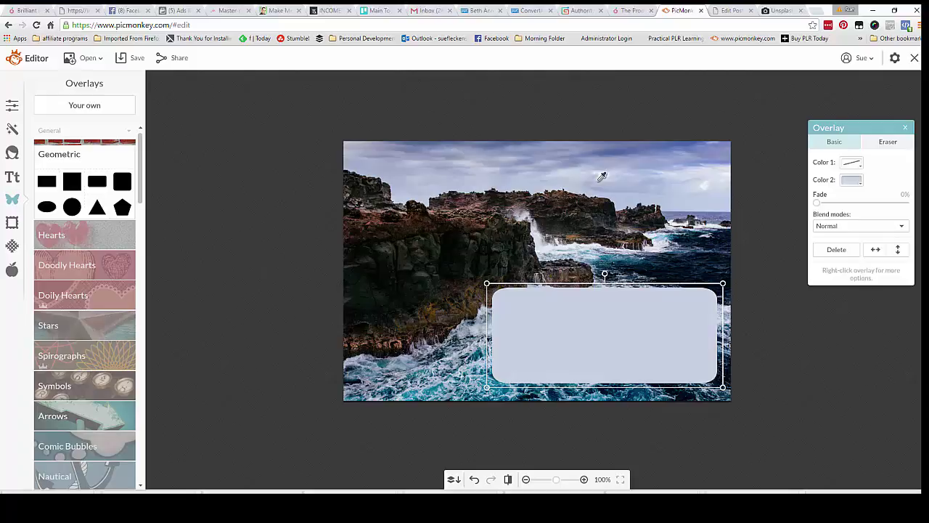
pyautogui.click(560, 173)
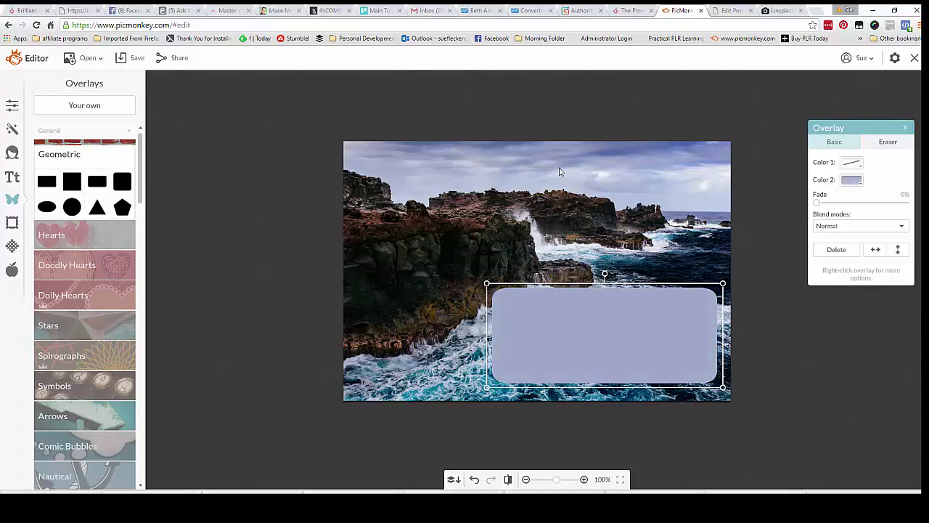
pyautogui.moveTo(588, 359); pyautogui.dragTo(589, 360)
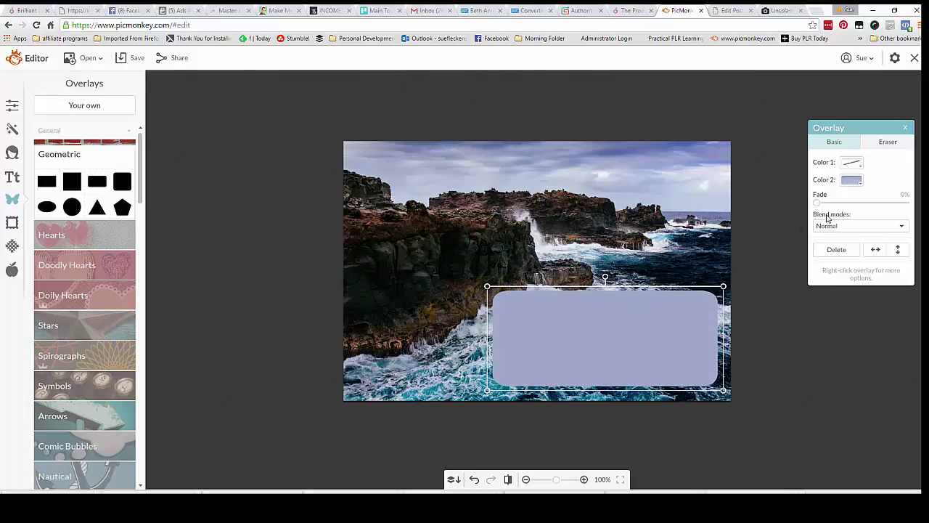
pyautogui.moveTo(818, 205); pyautogui.dragTo(832, 207)
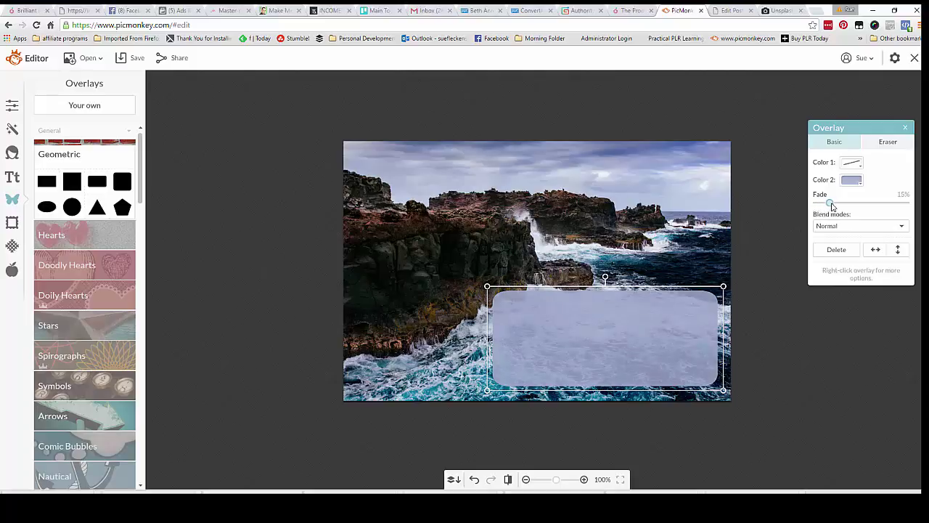
# Step: Reset the lavender box's fade to 0% and apply the Hardlight blend mode
pyautogui.click(902, 227)
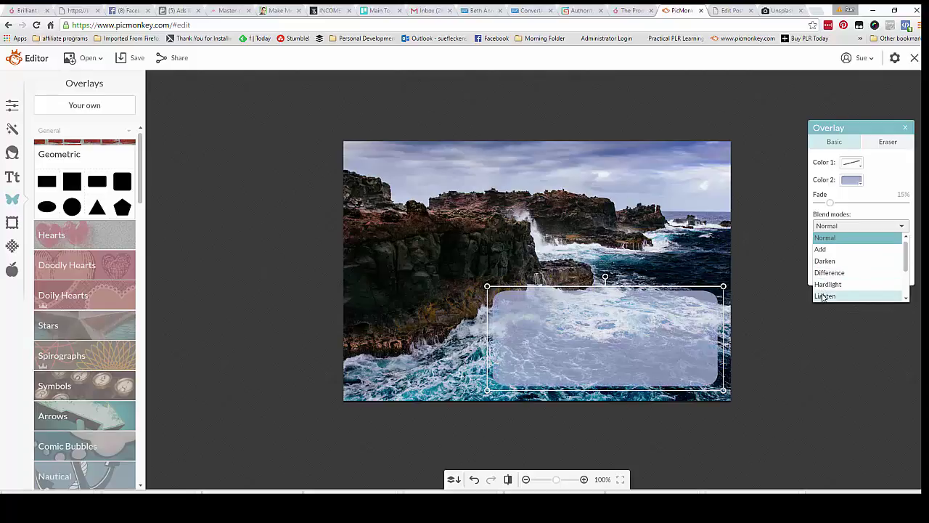
pyautogui.scroll(-2, 892, 279)
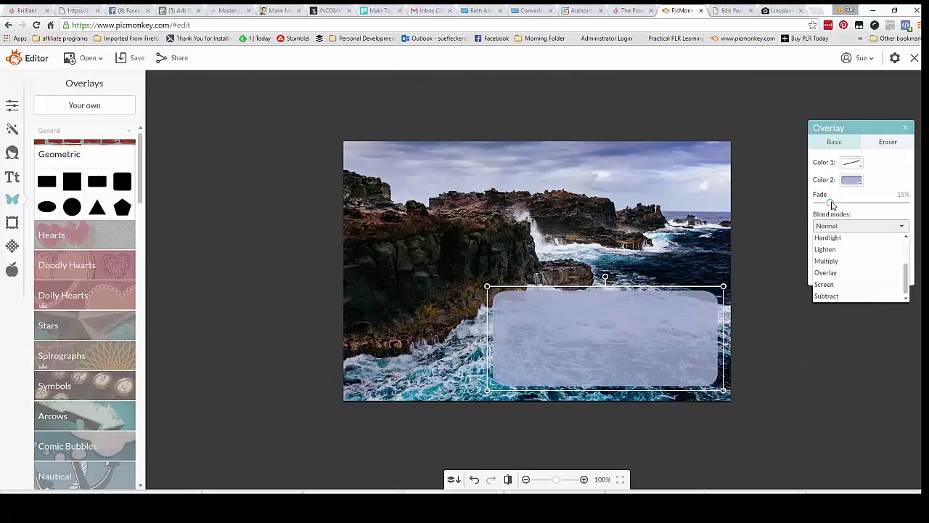
pyautogui.moveTo(832, 205); pyautogui.dragTo(816, 205)
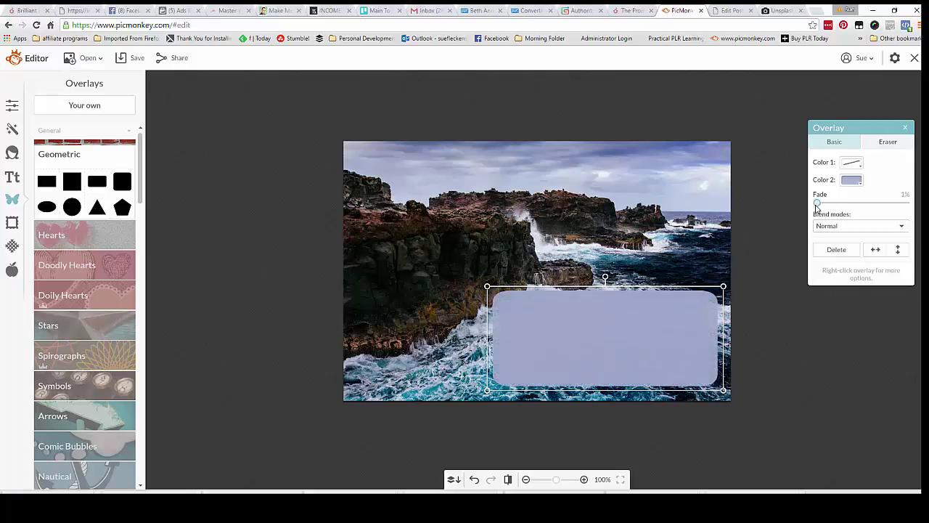
pyautogui.click(903, 228)
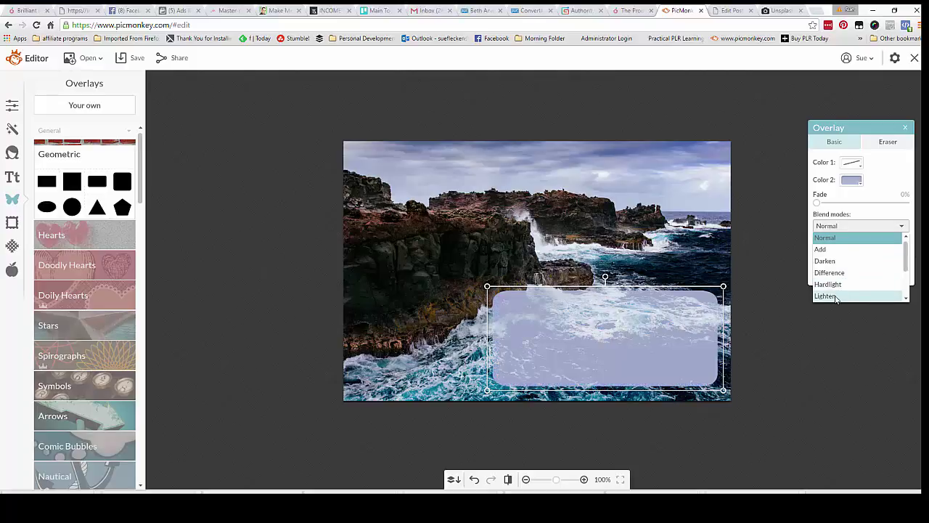
pyautogui.moveTo(907, 273); pyautogui.dragTo(905, 294)
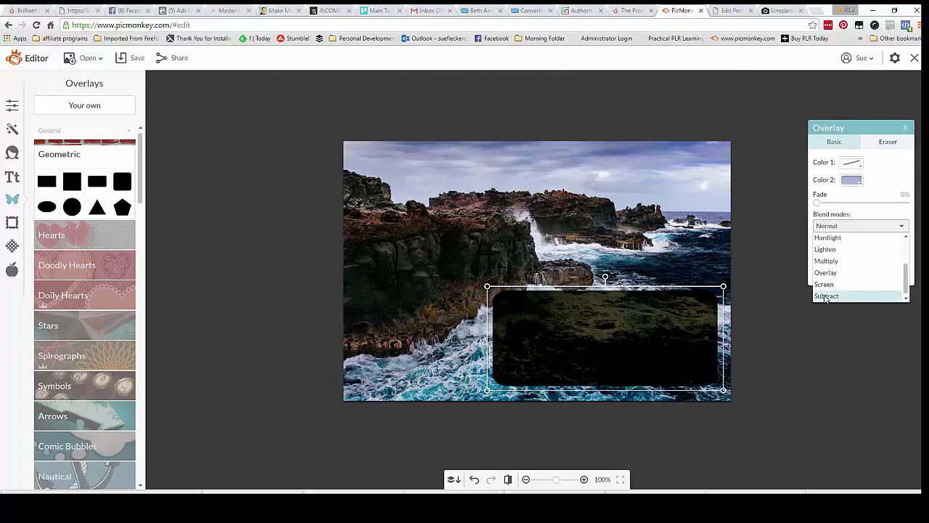
pyautogui.click(838, 239)
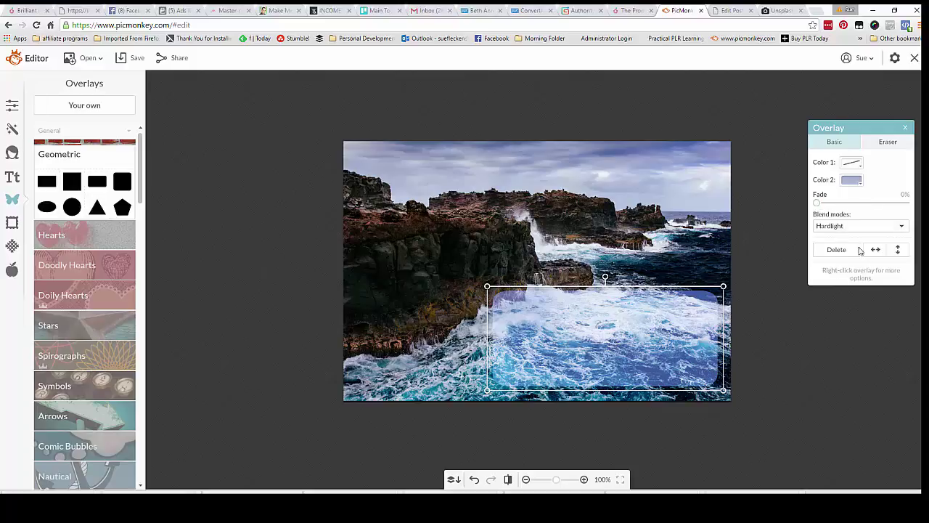
pyautogui.click(438, 222)
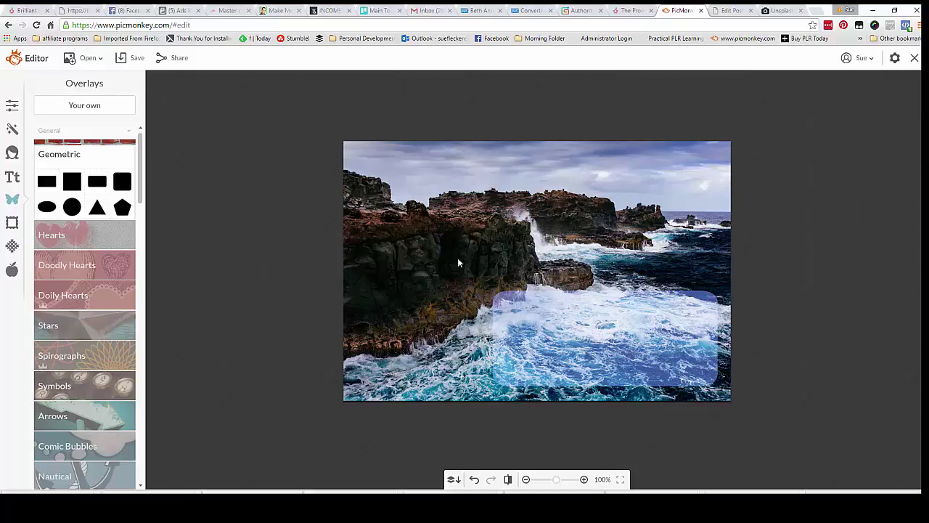
pyautogui.click(574, 327)
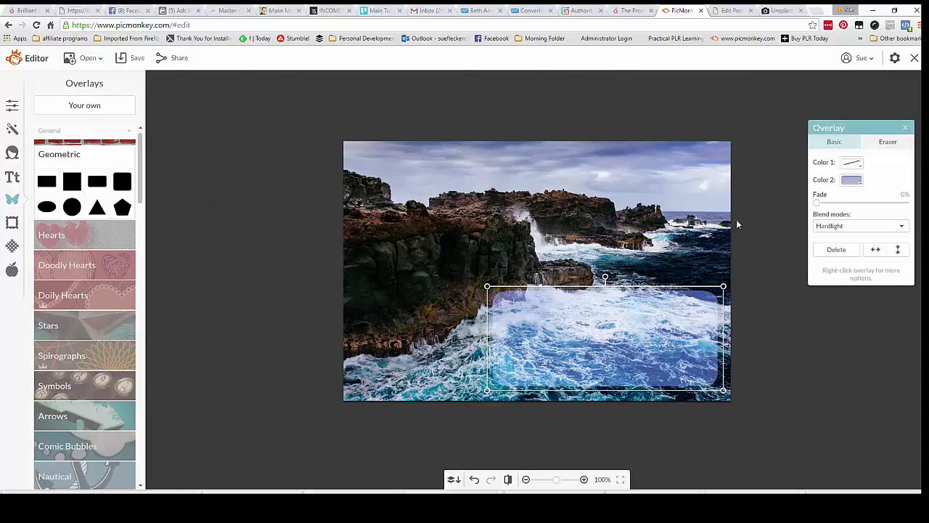
# Step: Add a text box on the lavender box and type 'TAKE TIME TO RELAX TO STAY HEALTHY & STRESS FREE'
pyautogui.click(11, 179)
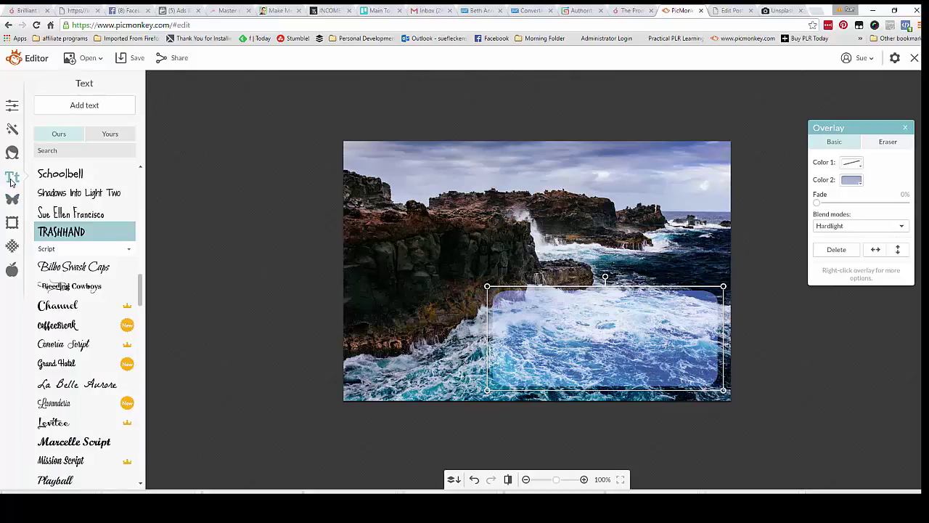
pyautogui.click(83, 106)
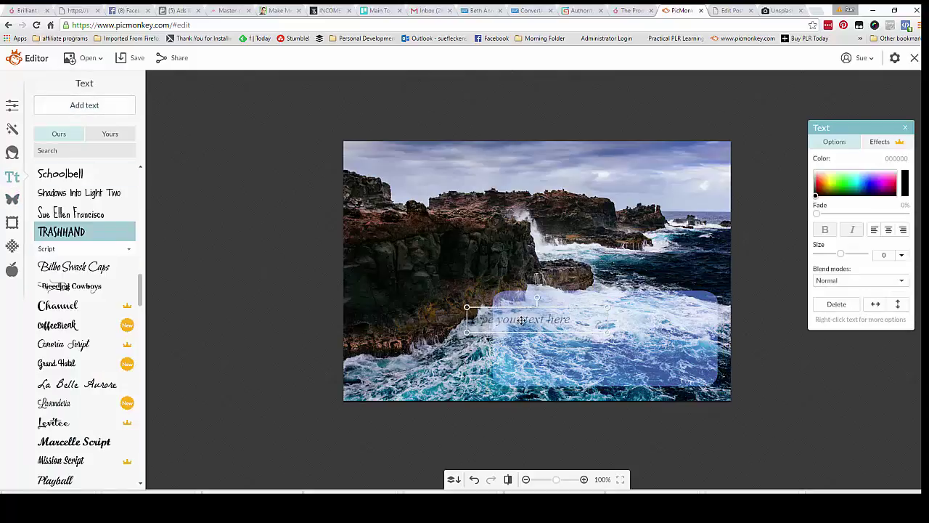
pyautogui.moveTo(524, 320); pyautogui.dragTo(580, 330)
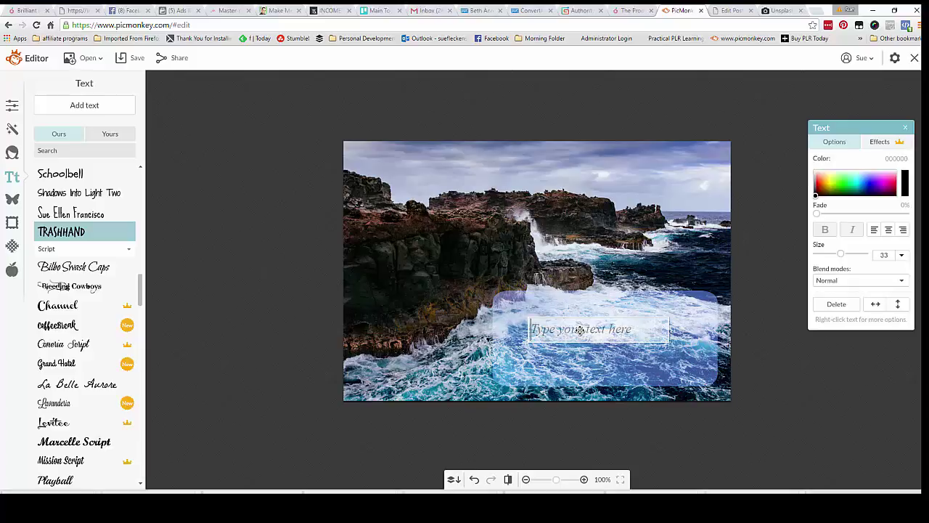
pyautogui.write('TAKE')
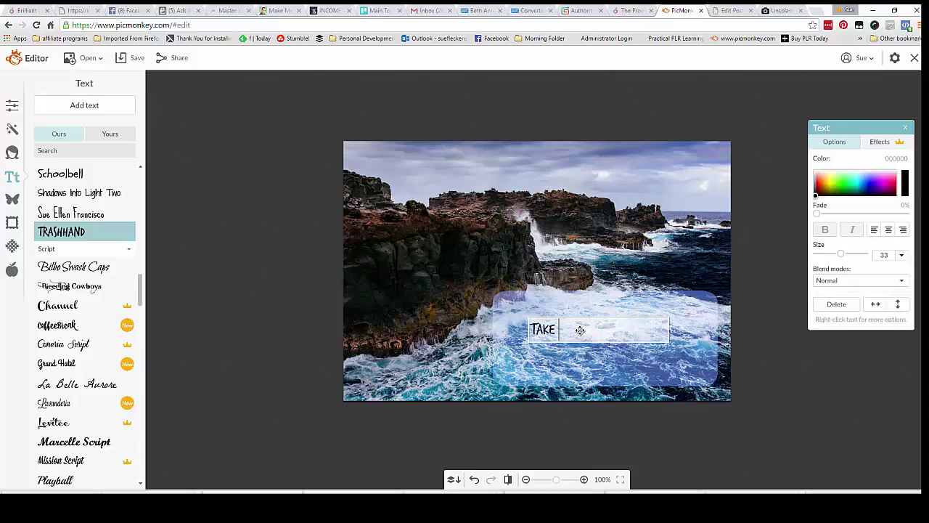
pyautogui.write(' TIME TO')
pyautogui.write(' RELA')
pyautogui.press('BackSpace')
pyautogui.write('Z')
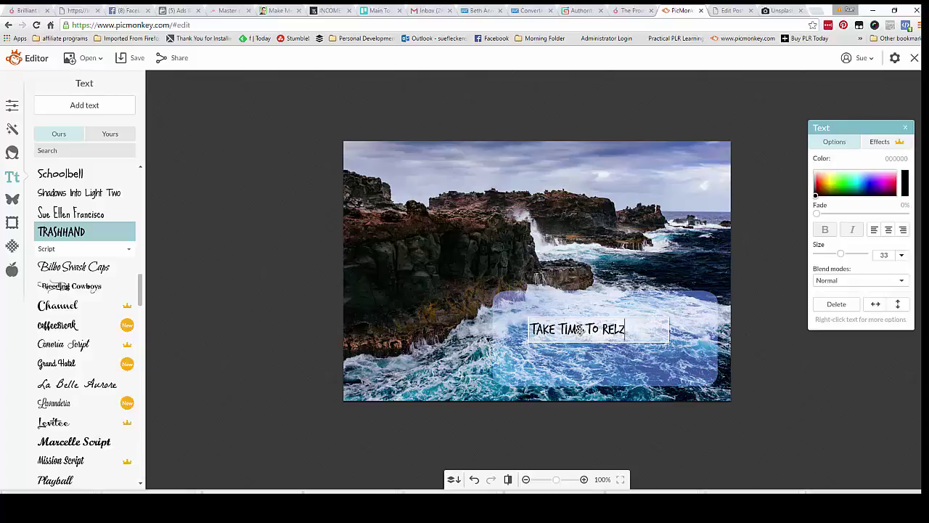
pyautogui.press('BackSpace')
pyautogui.write('AX TO STAY HELTH')
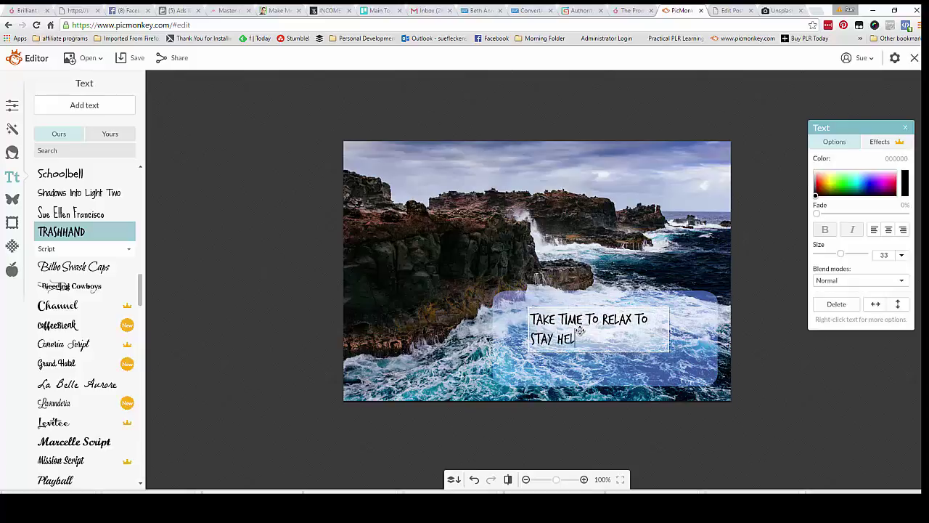
pyautogui.press('BackSpace')
pyautogui.press('BackSpace')
pyautogui.press('BackSpace')
pyautogui.write('ALTHY & STRESS ')
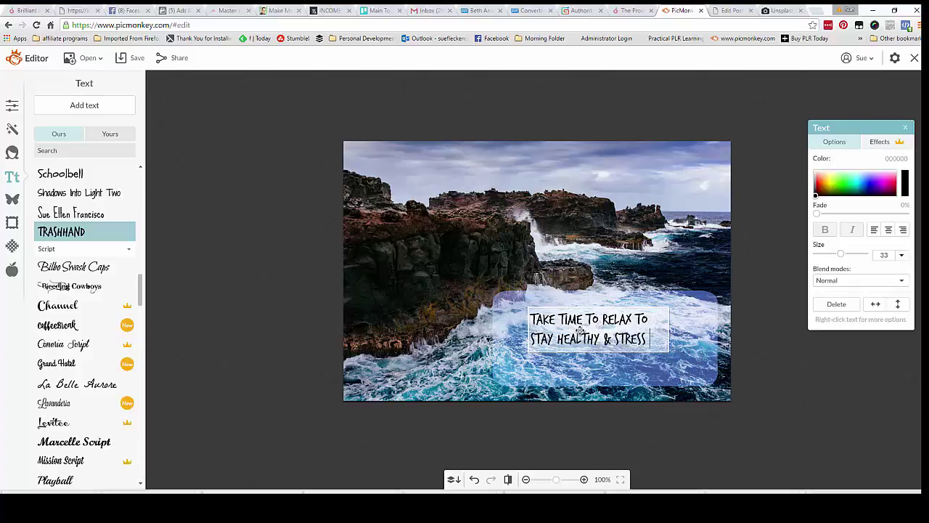
pyautogui.write('FREE')
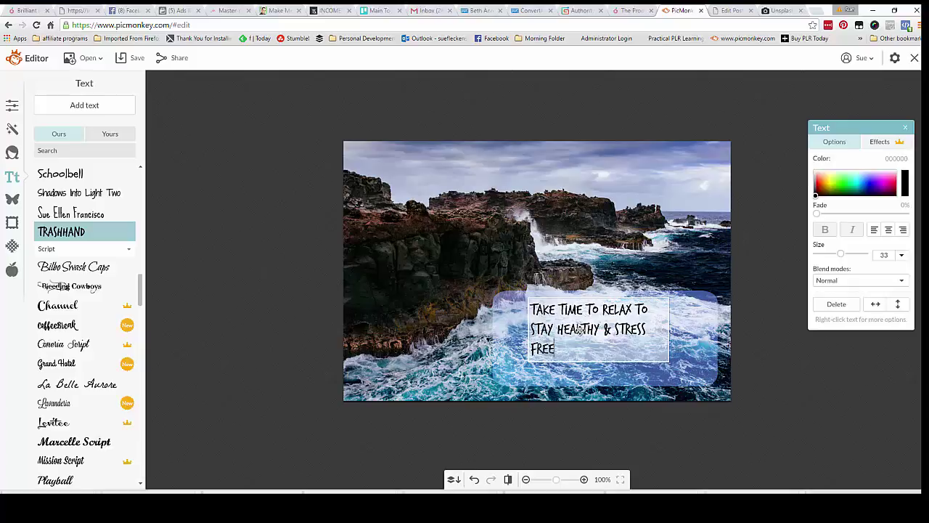
# Step: Enlarge the quote to size 39, centre-align its lines, and centre it in the box
pyautogui.scroll(1, 579, 329)
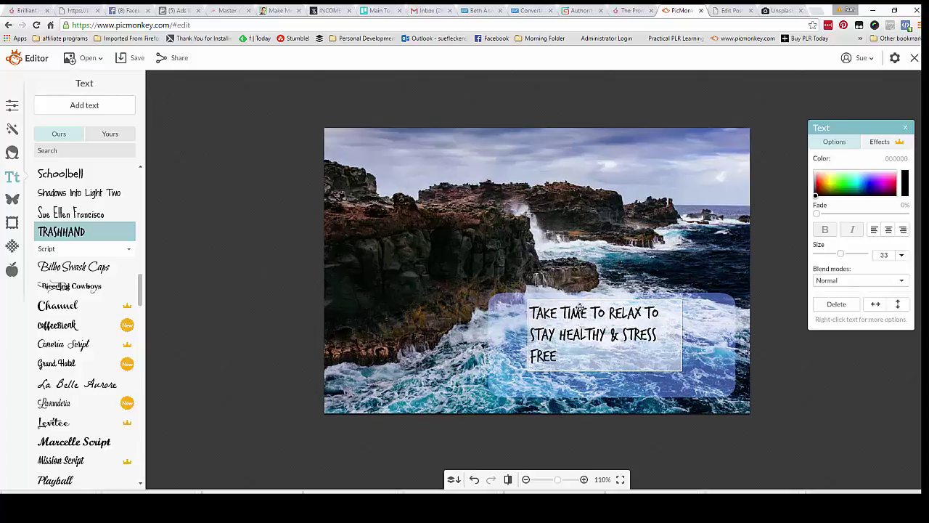
pyautogui.click(681, 373)
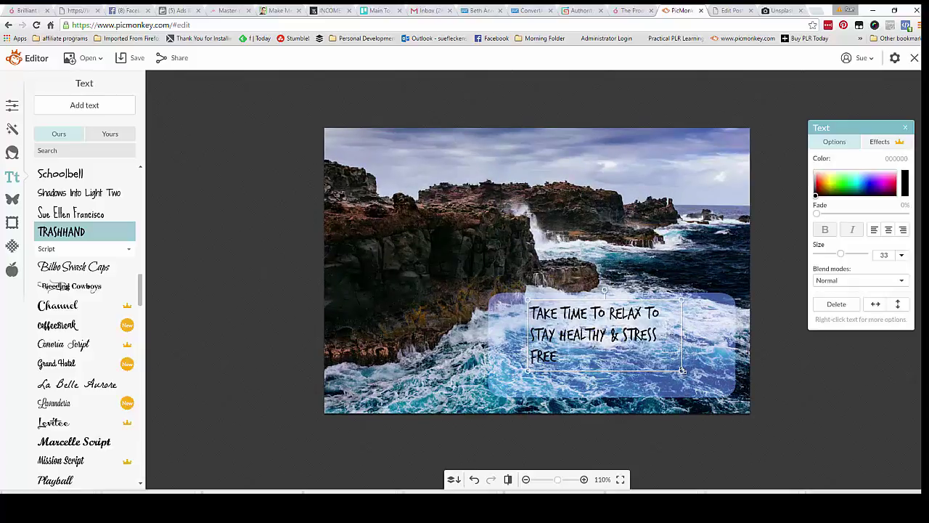
pyautogui.moveTo(683, 370); pyautogui.dragTo(708, 380)
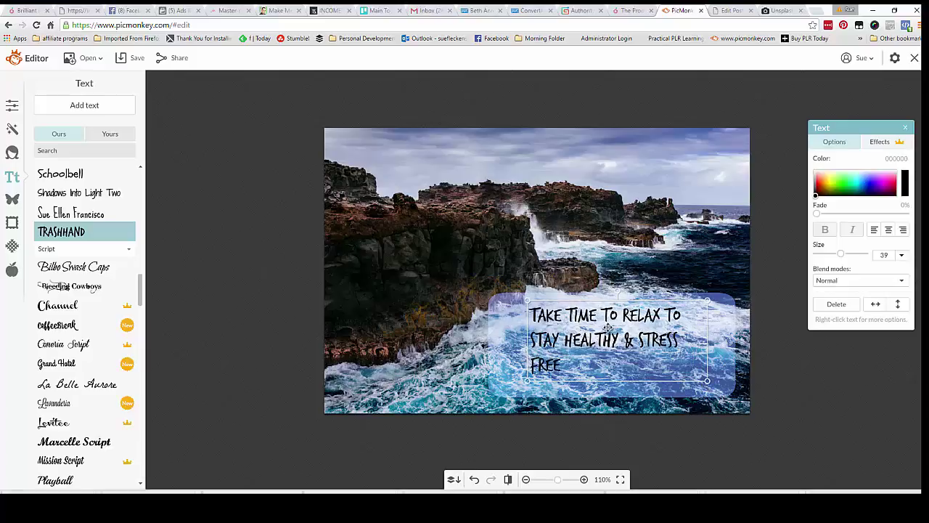
pyautogui.moveTo(609, 328)
pyautogui.mouseDown()
pyautogui.moveTo(604, 349)
pyautogui.moveTo(613, 339)
pyautogui.moveTo(604, 339)
pyautogui.mouseUp()
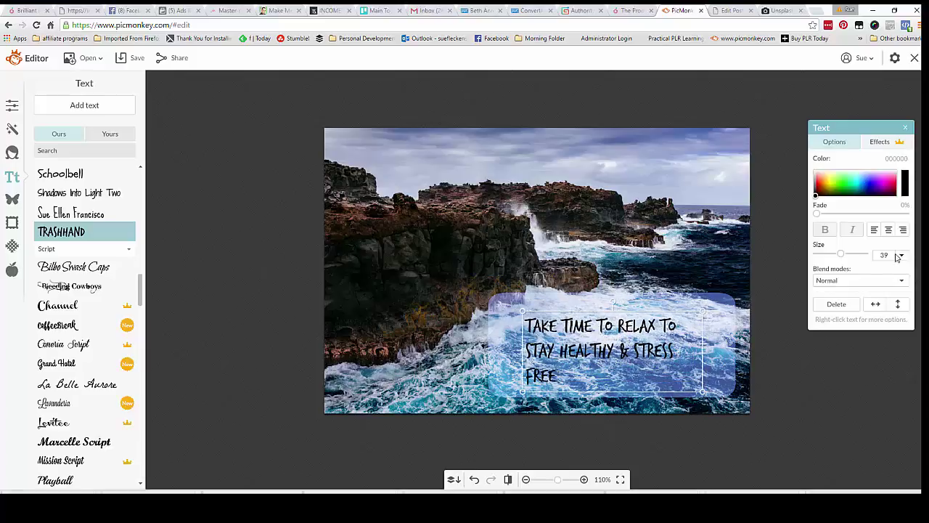
pyautogui.click(889, 229)
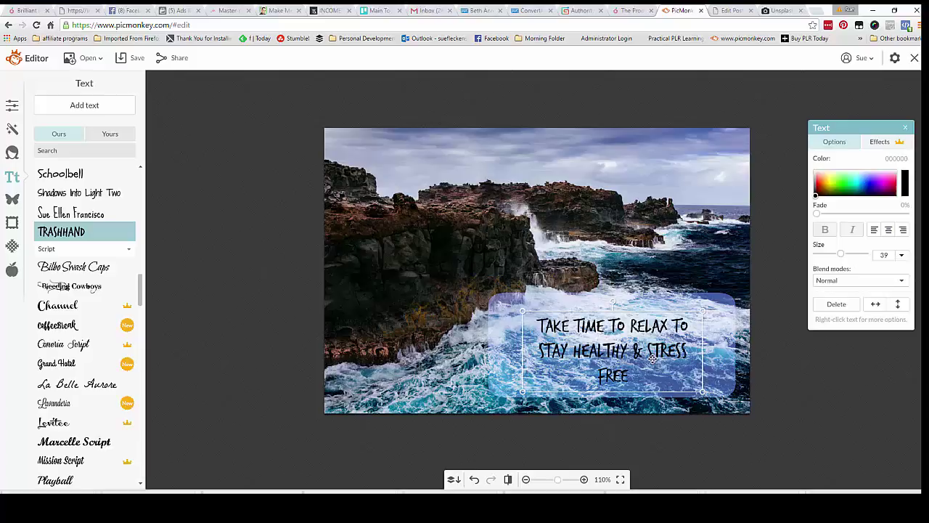
pyautogui.moveTo(576, 361); pyautogui.dragTo(572, 356)
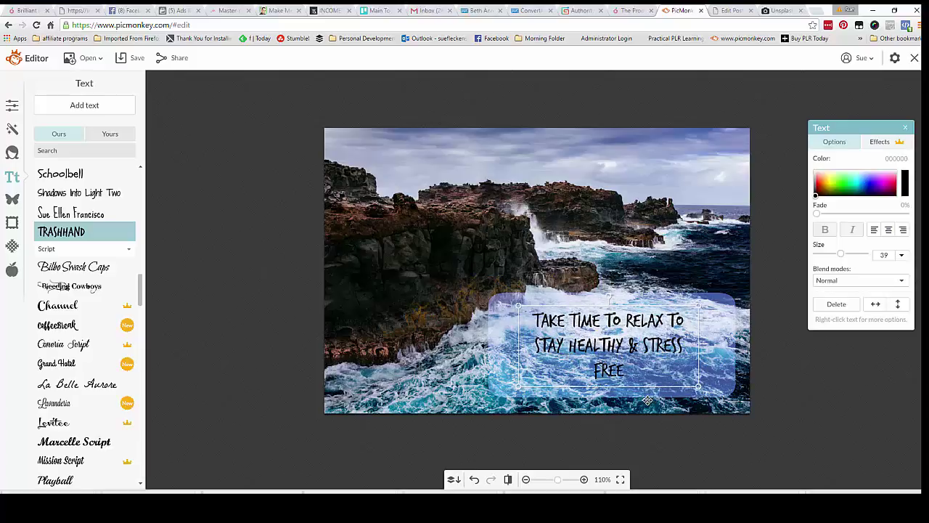
pyautogui.click(588, 389)
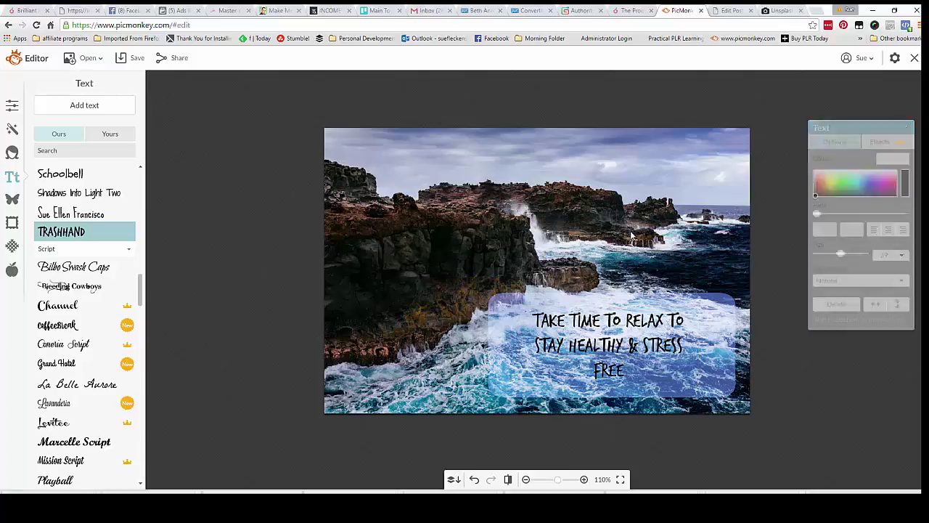
# Step: Switch the lavender box from Hardlight to Normal blend and fade it to 25%
pyautogui.click(506, 322)
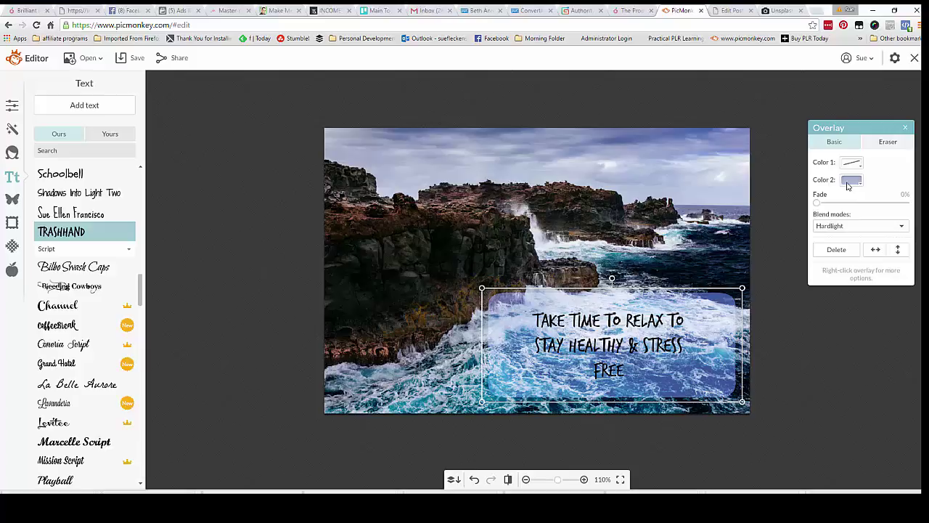
pyautogui.click(902, 225)
pyautogui.scroll(-2, 906, 240)
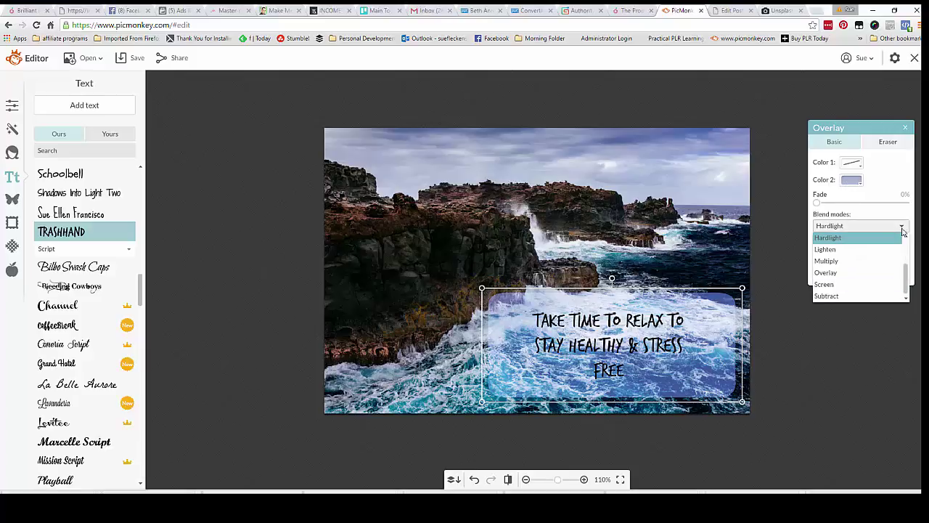
pyautogui.scroll(2, 904, 269)
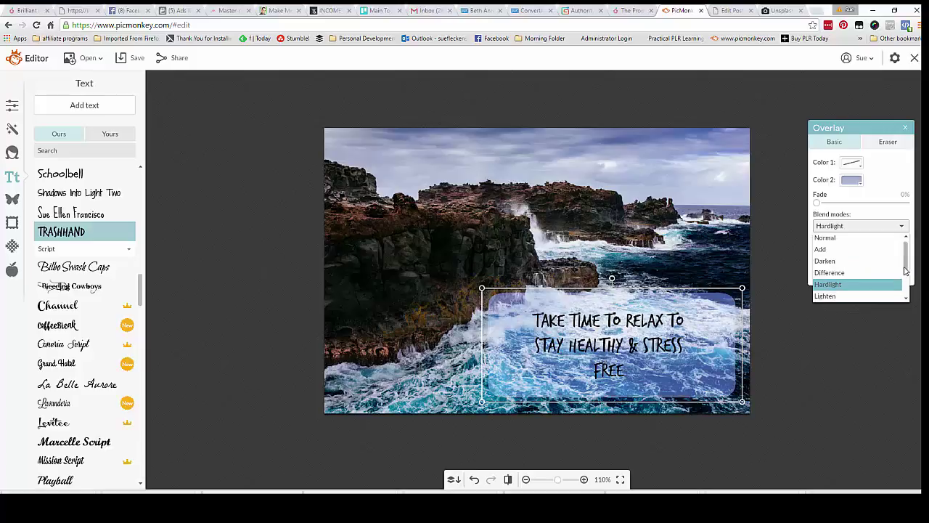
pyautogui.scroll(-2, 906, 270)
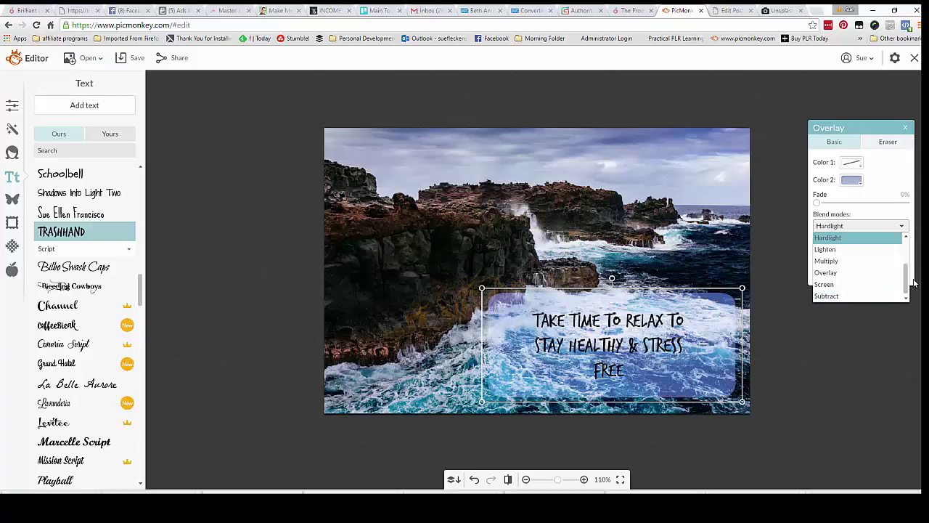
pyautogui.moveTo(906, 284); pyautogui.dragTo(846, 249)
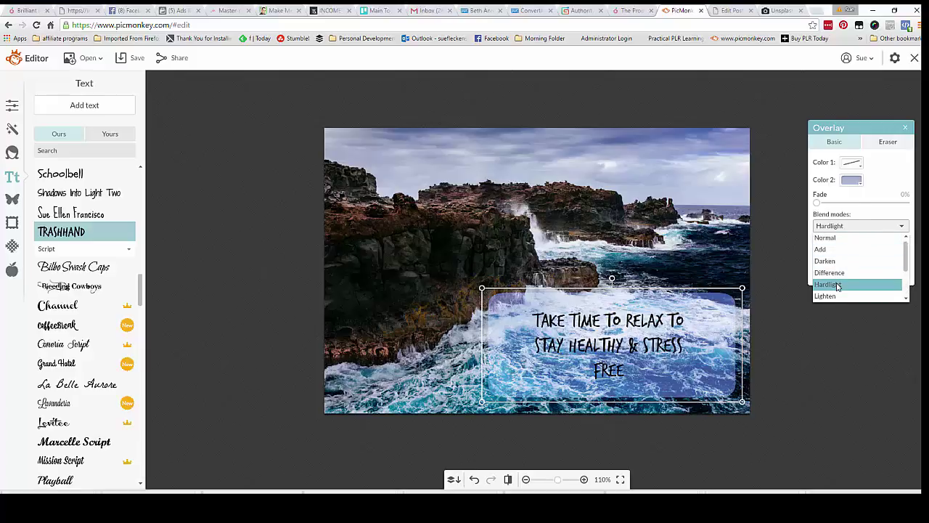
pyautogui.click(828, 238)
pyautogui.moveTo(817, 203); pyautogui.dragTo(842, 206)
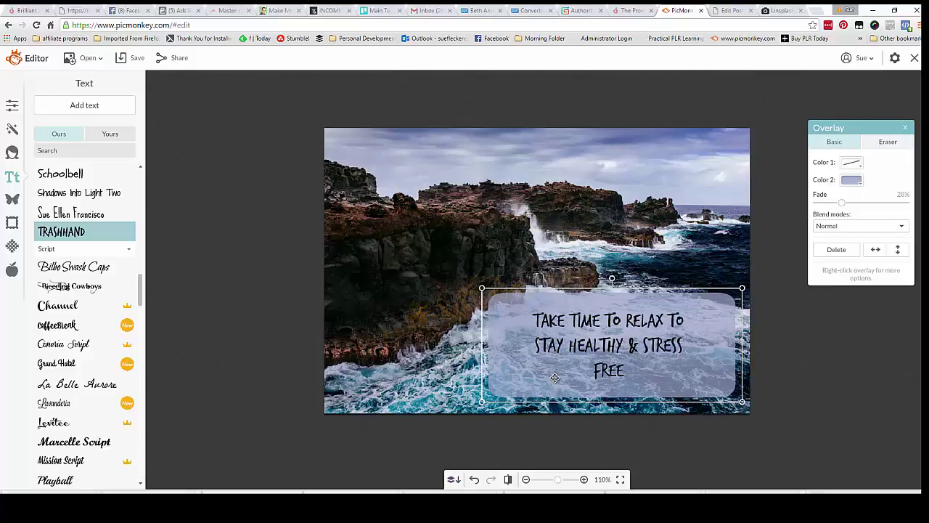
pyautogui.click(403, 448)
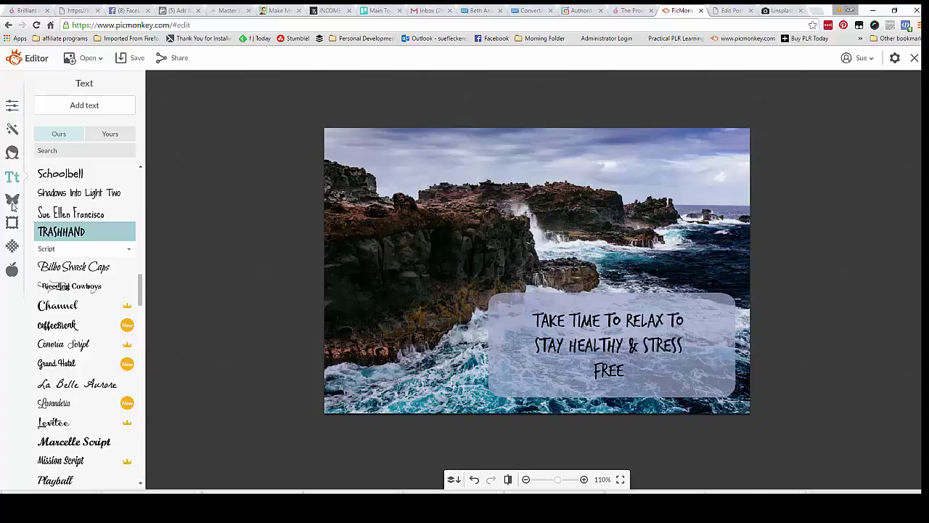
# Step: Preview the Rounded Corners and Craft Scissors frames, cancelling both to keep the photo unframed
pyautogui.click(13, 229)
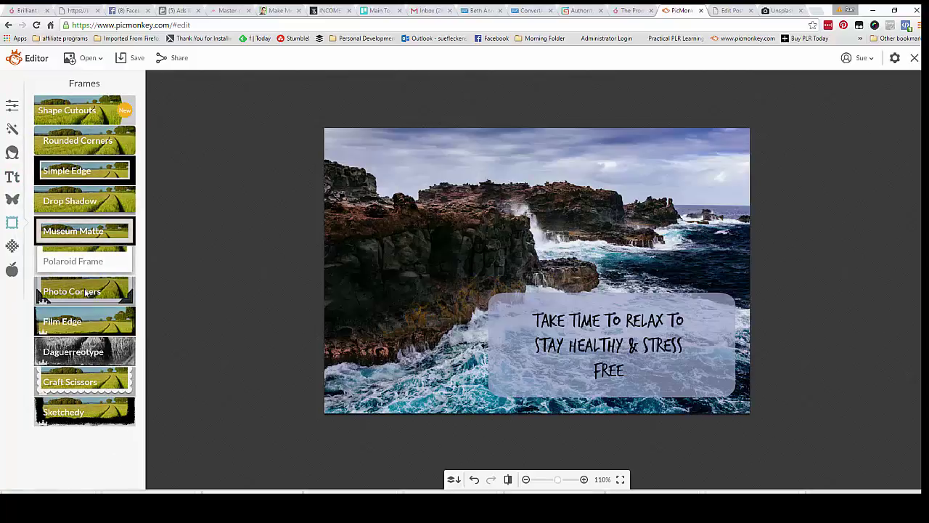
pyautogui.click(70, 142)
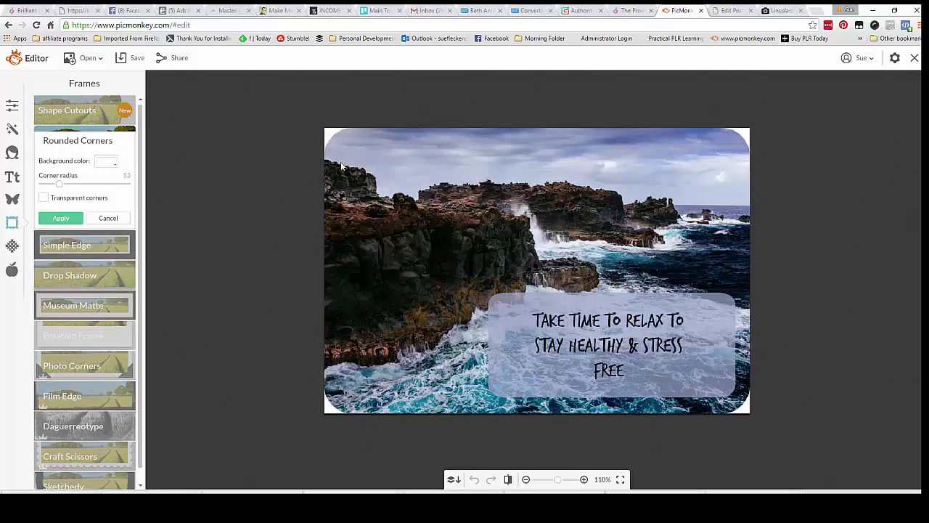
pyautogui.click(104, 219)
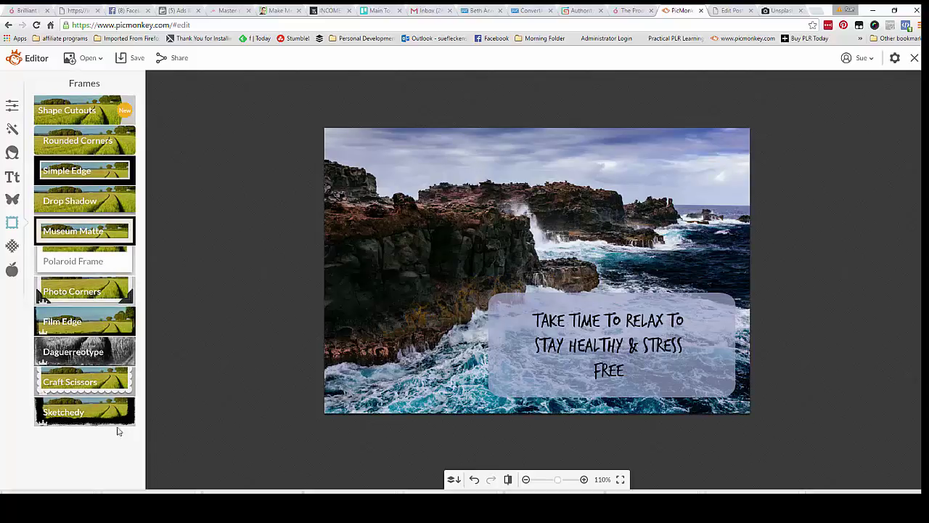
pyautogui.click(85, 382)
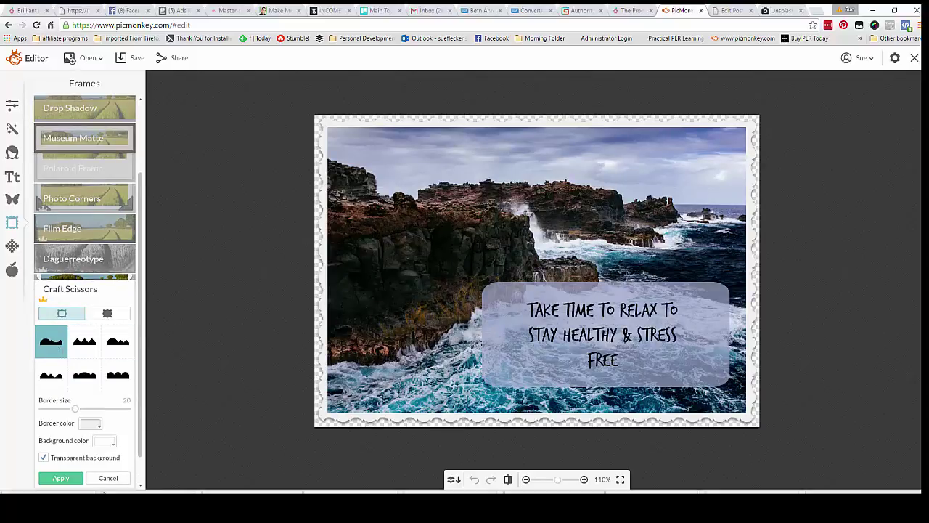
pyautogui.click(108, 477)
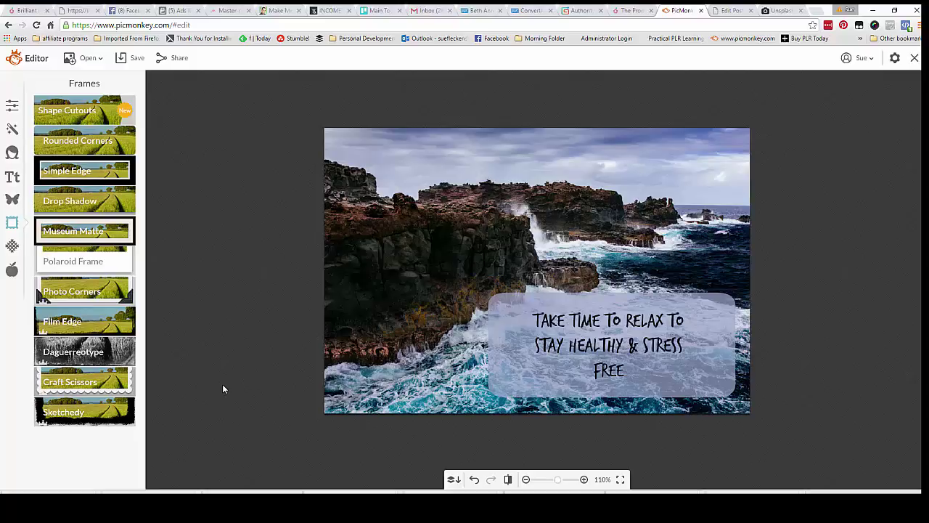